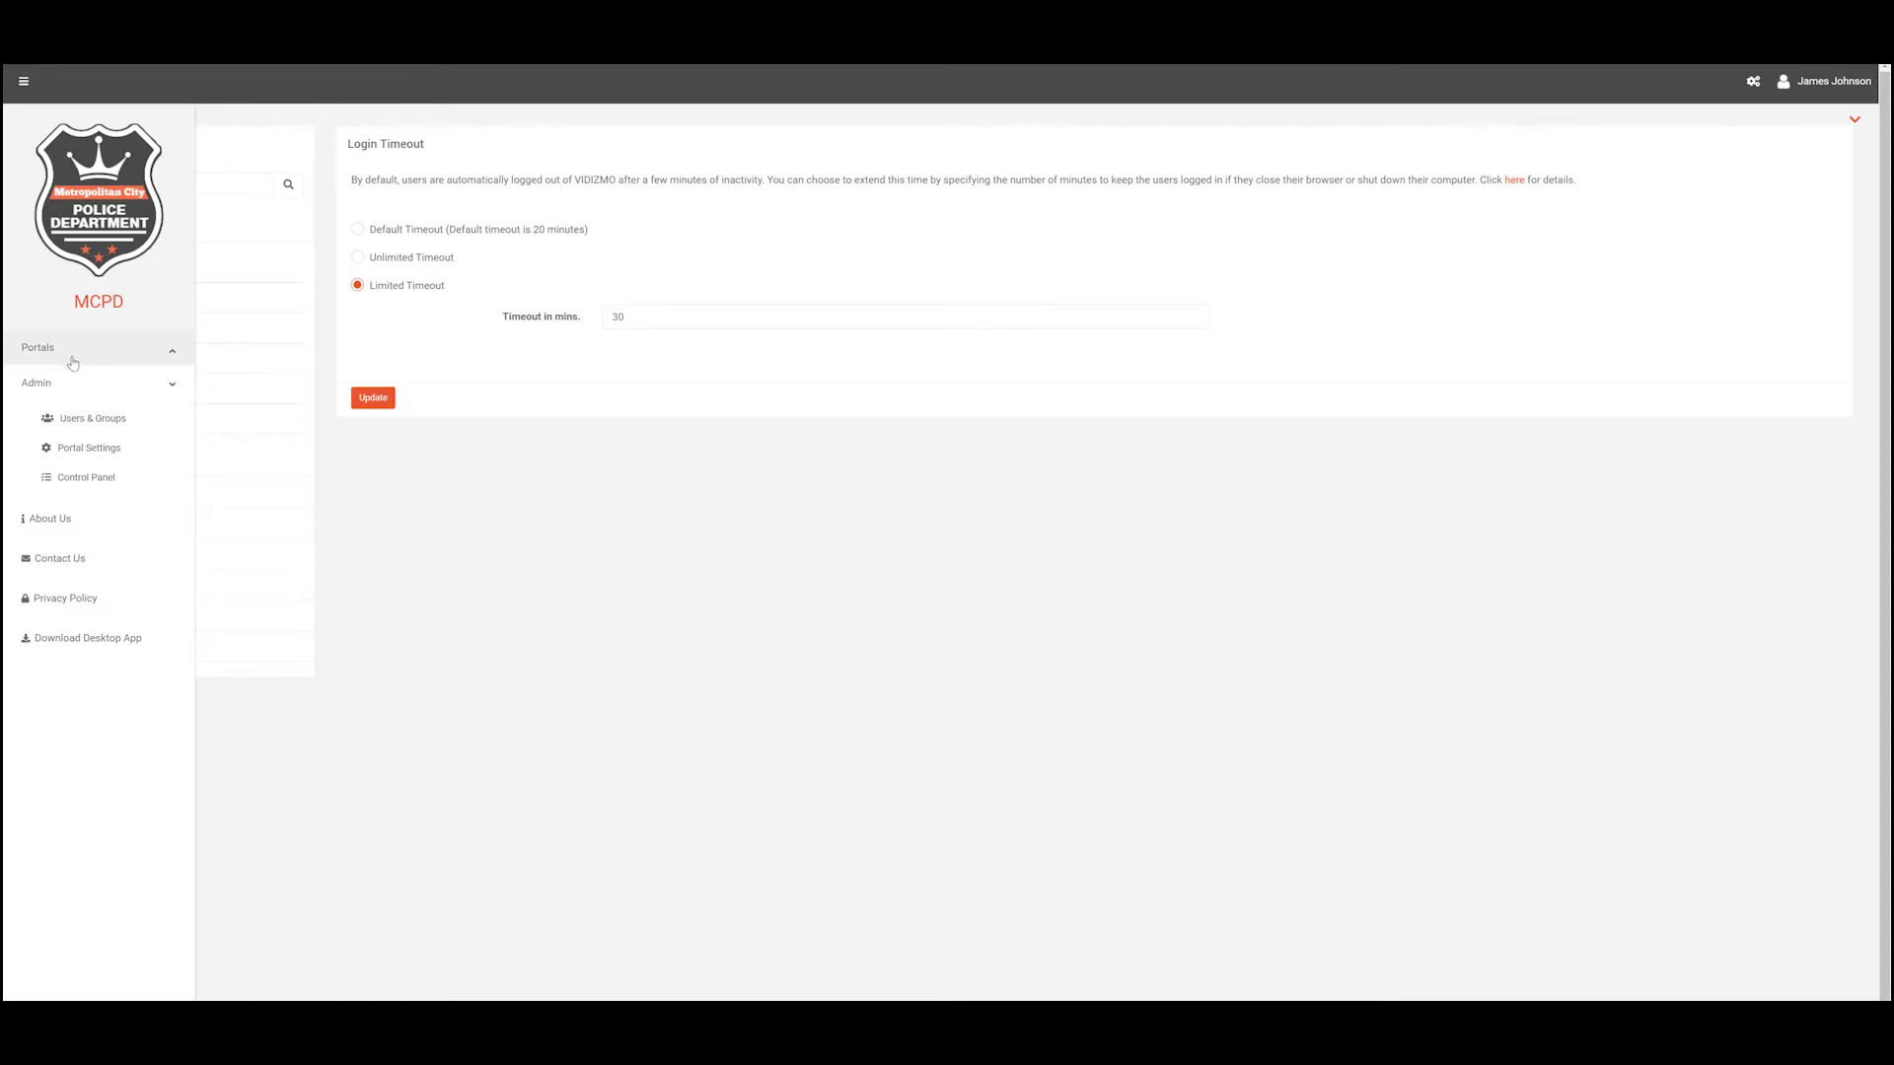
# - From the list of all portals, start creating a new portal and name it Training
pyautogui.click(72, 361)
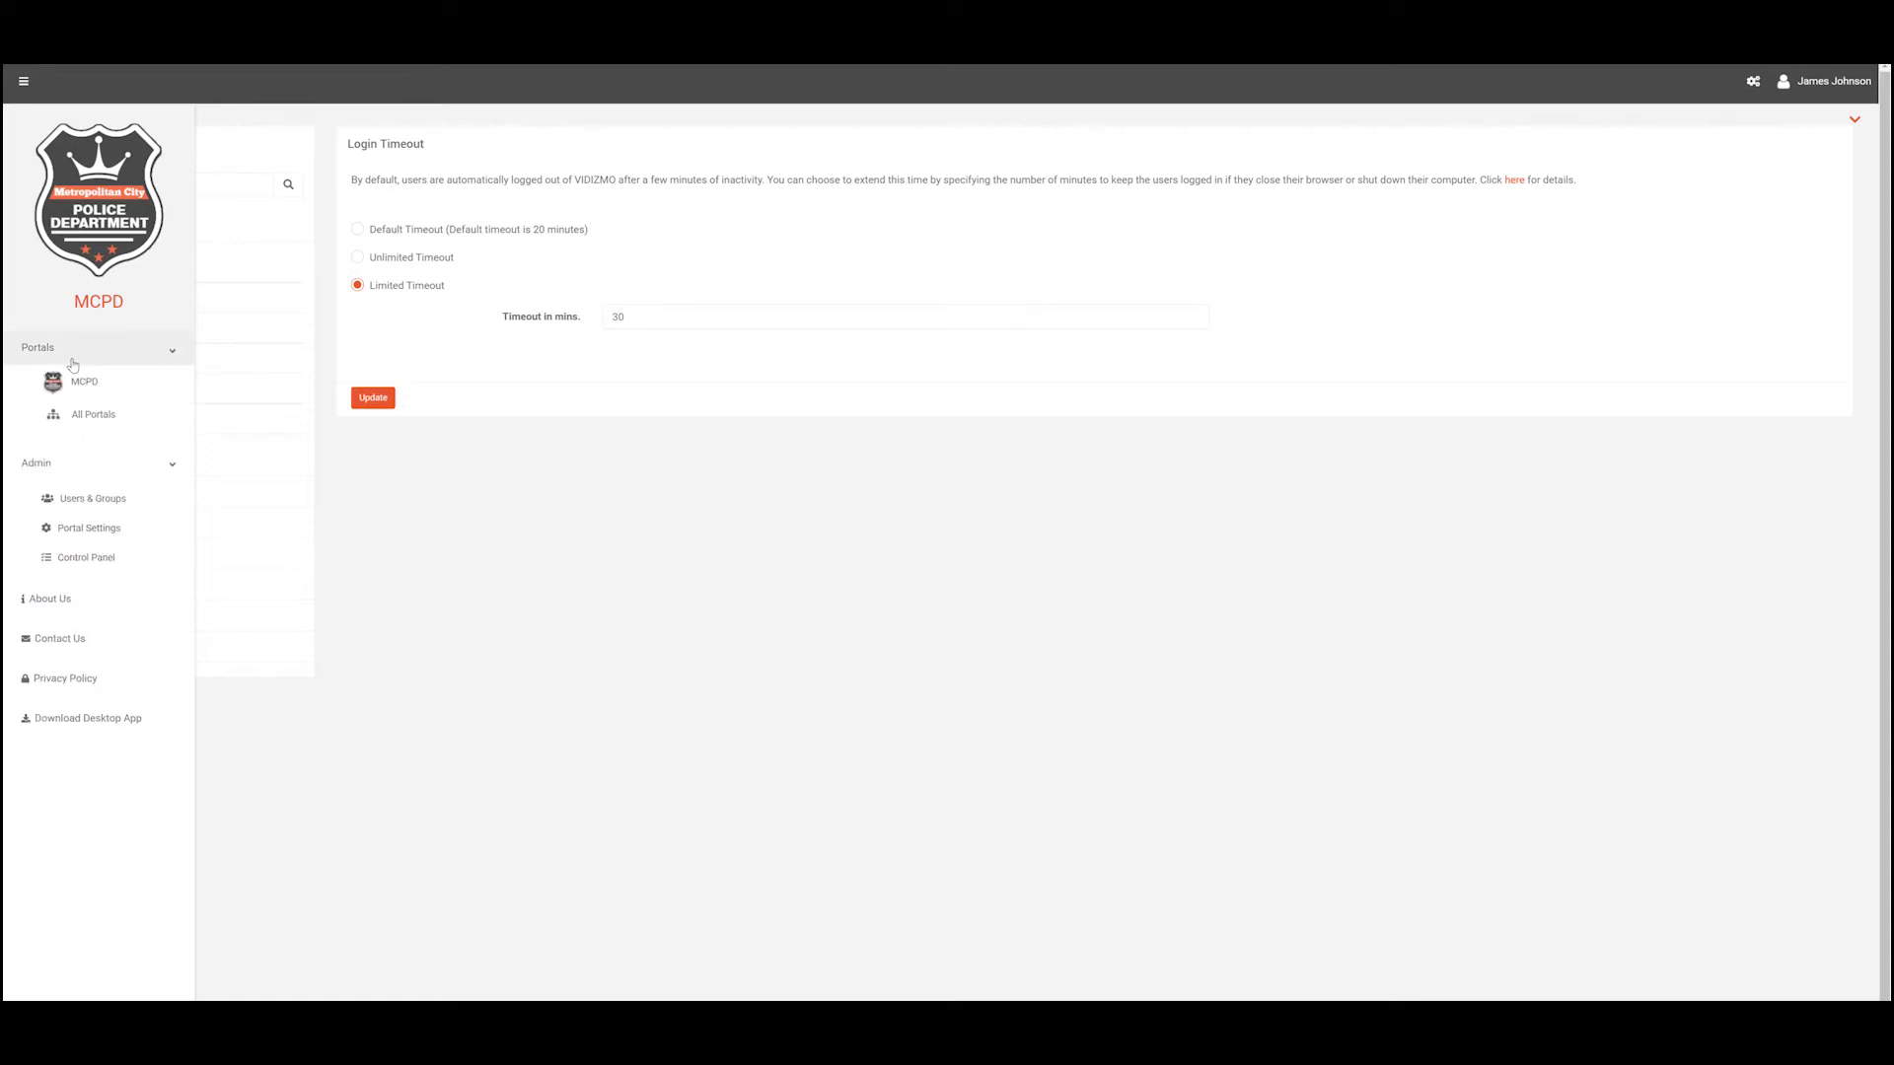
pyautogui.click(79, 434)
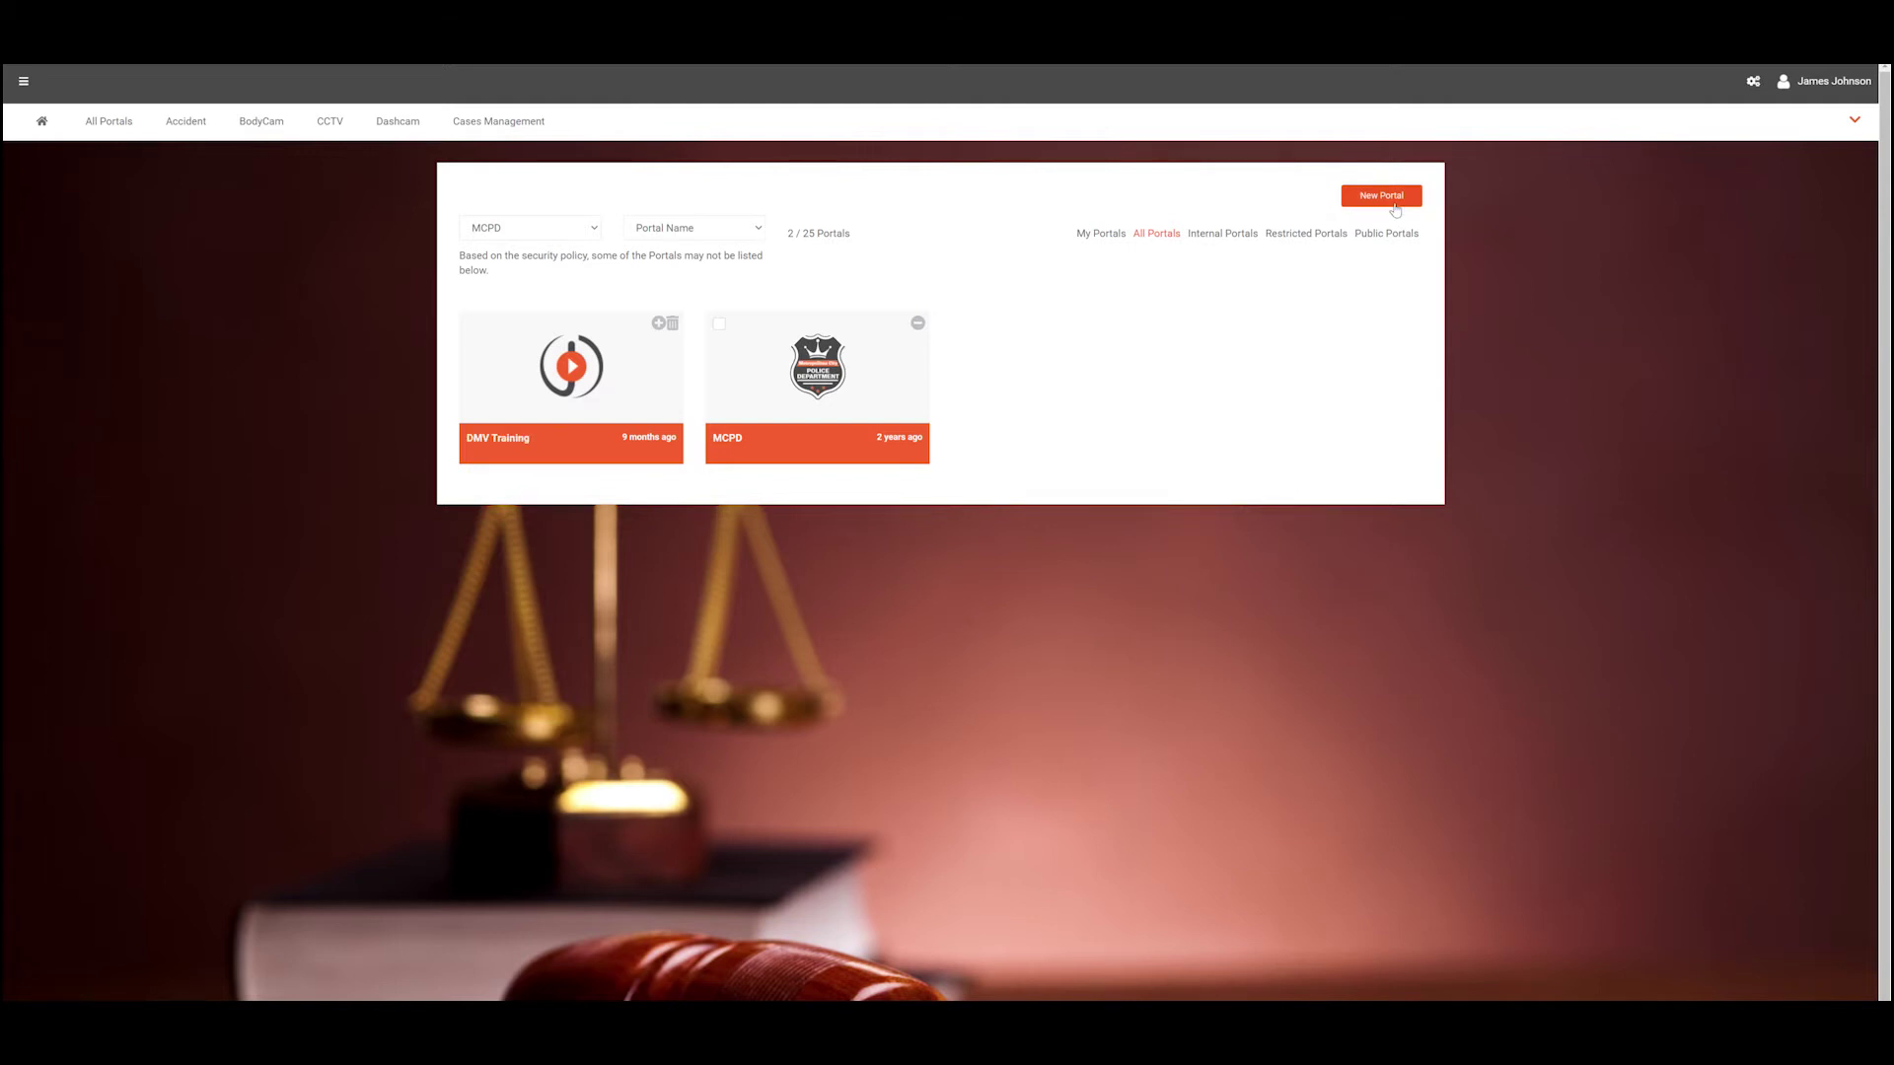
pyautogui.click(1394, 206)
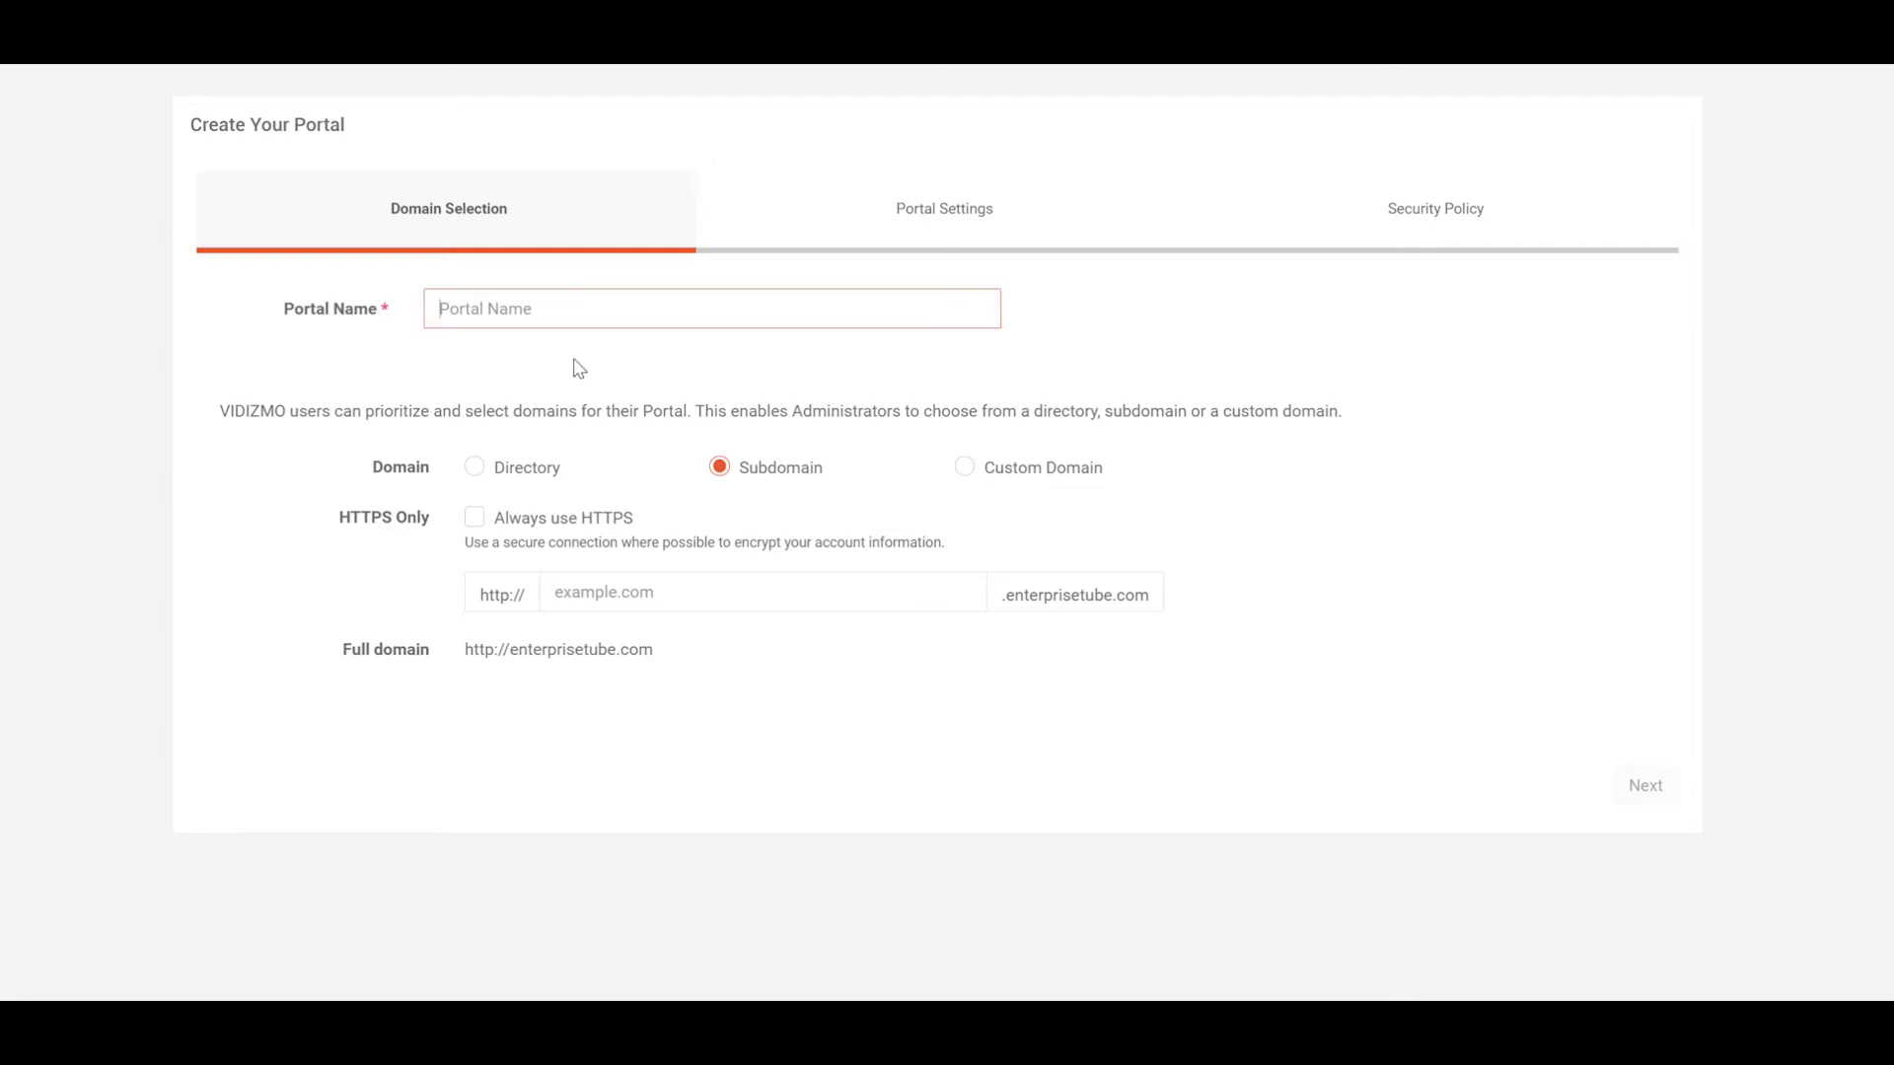
pyautogui.write('Training')
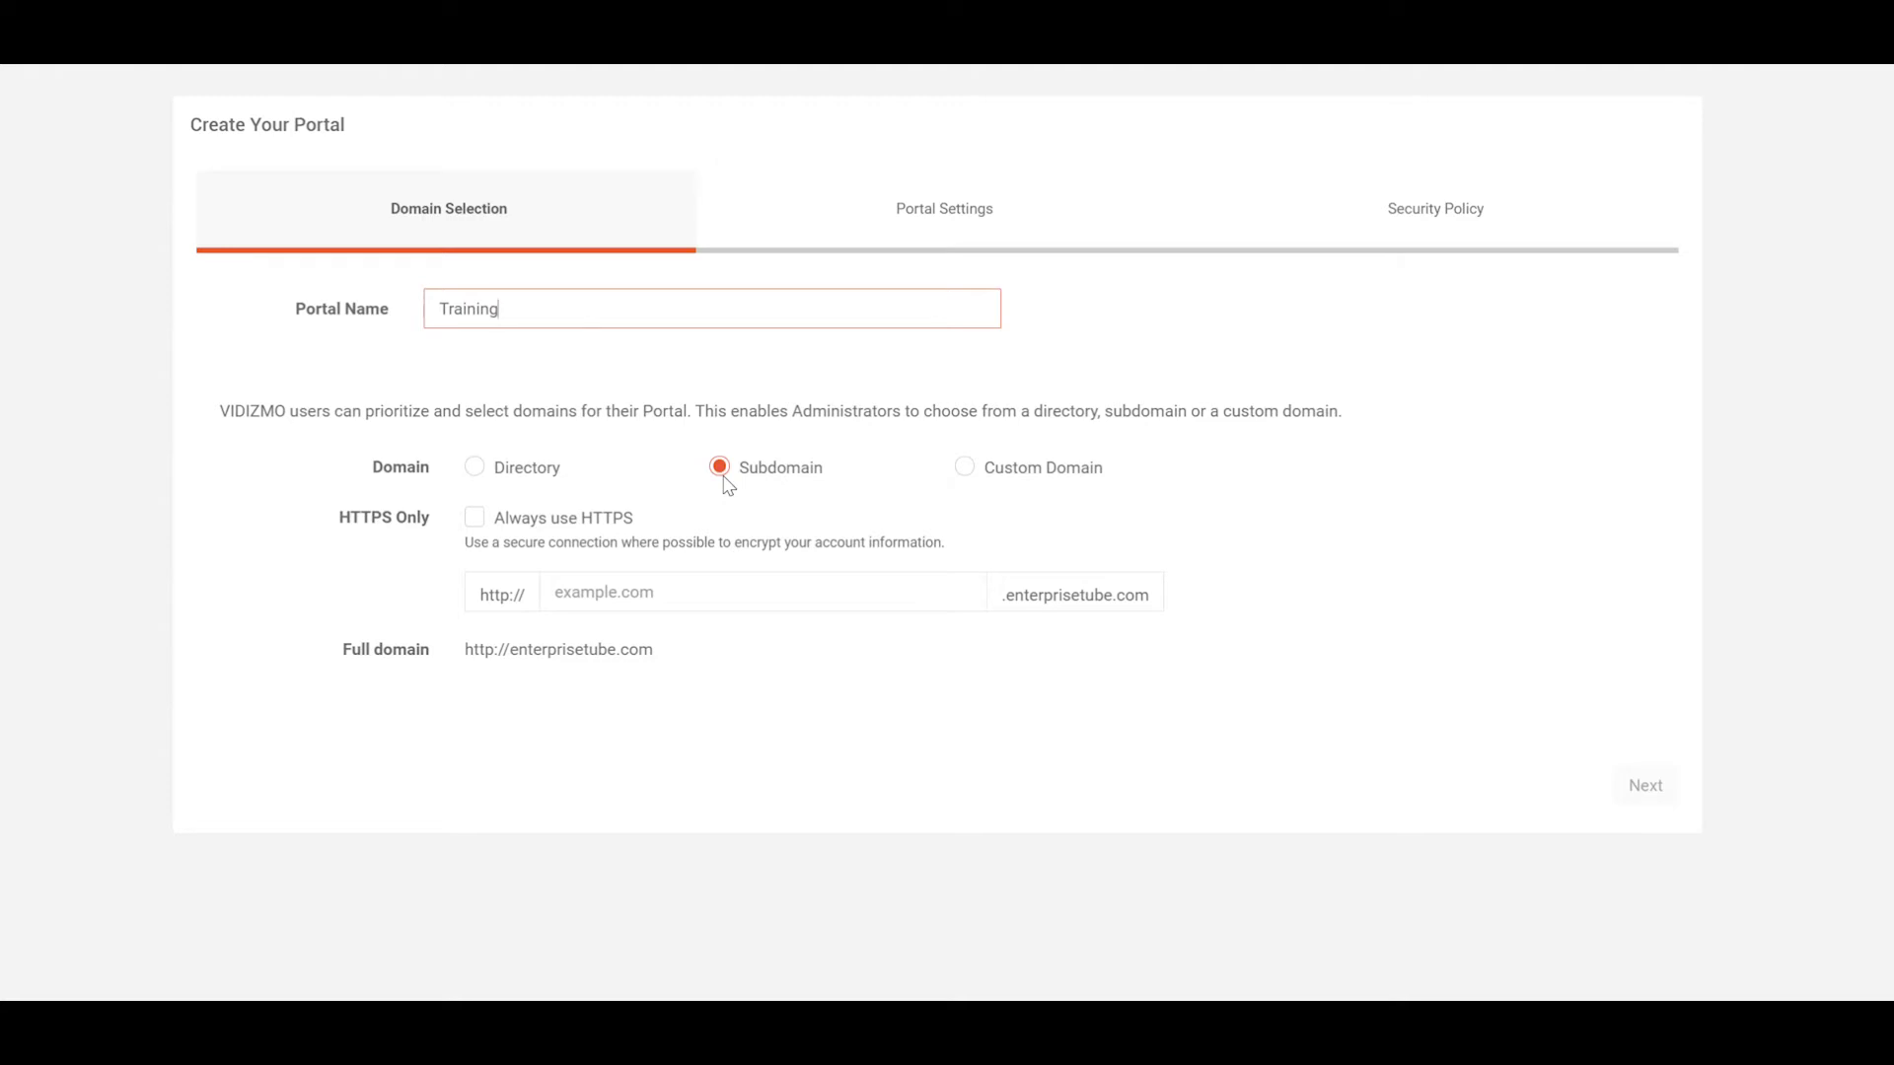
# - Look through the Custom Domain and Directory options, then choose Subdomain and enter evidencemanagement as the portal's subdomain
pyautogui.click(967, 476)
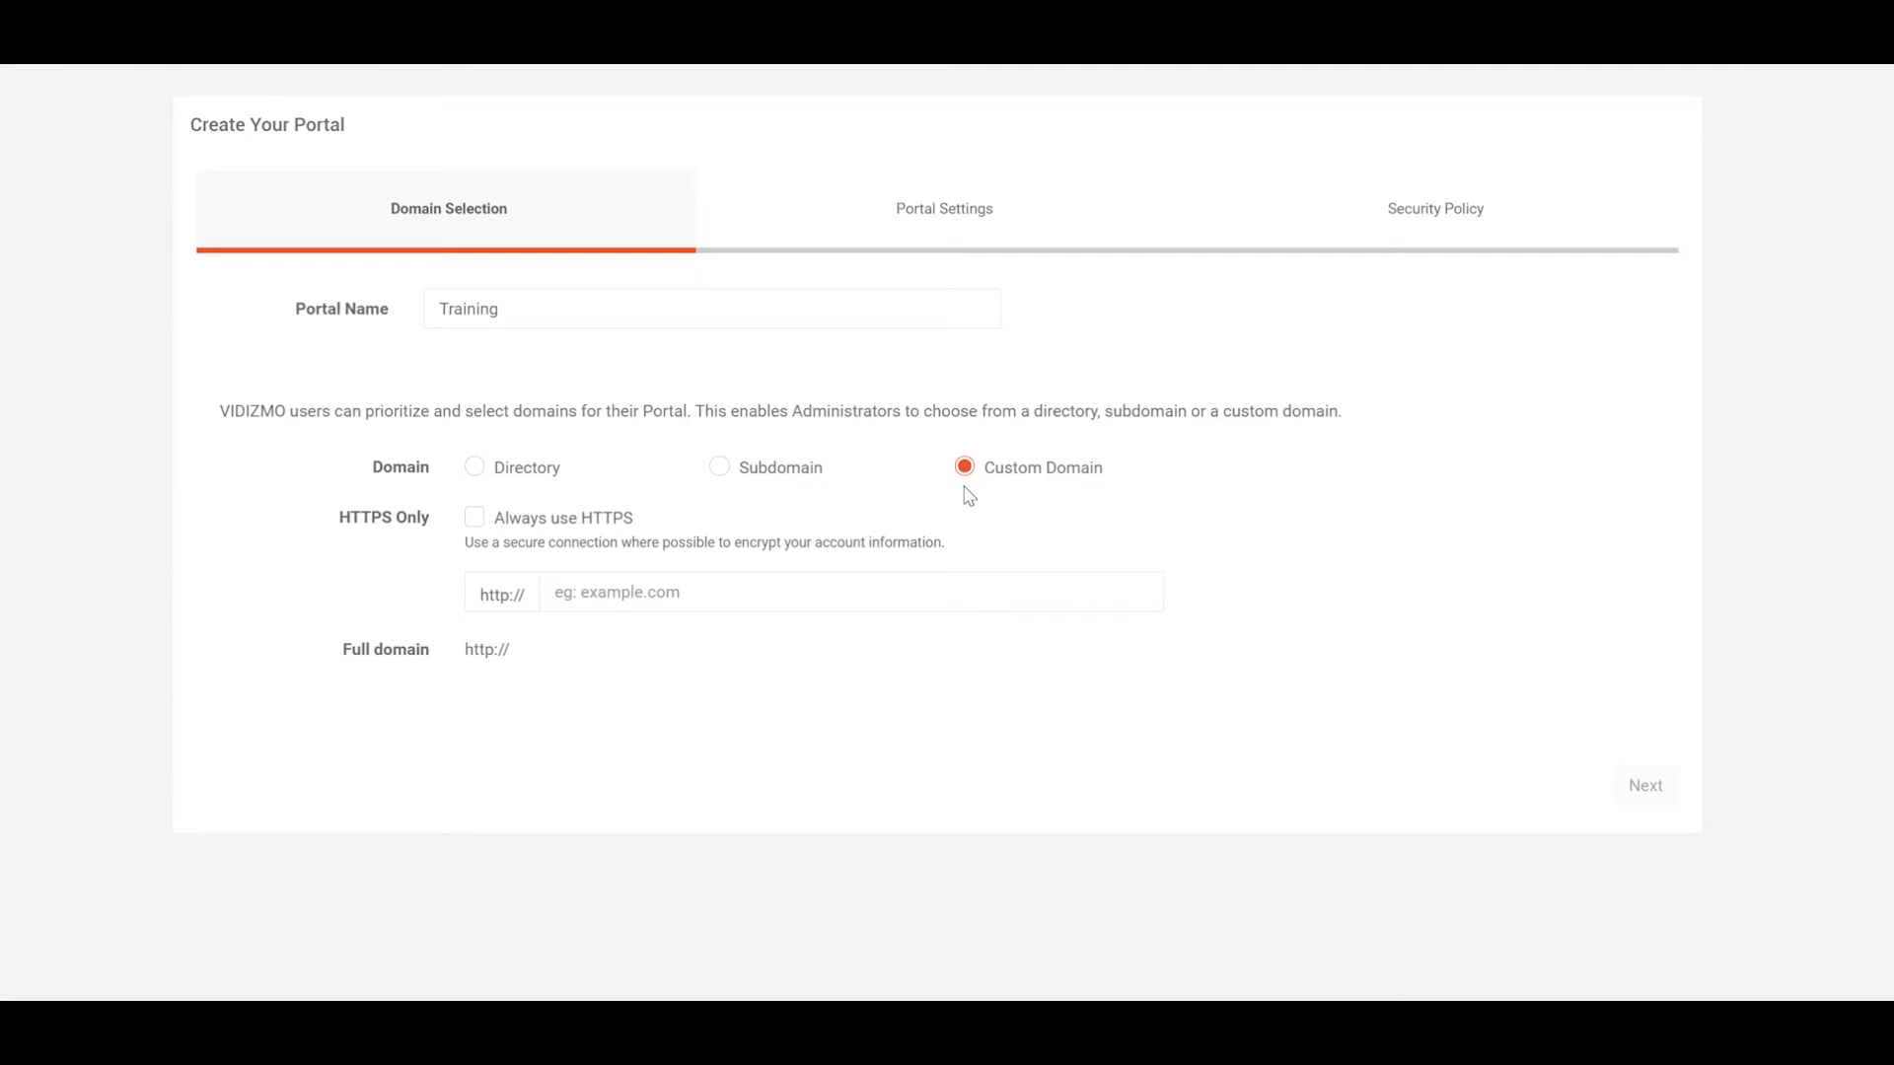
pyautogui.click(478, 474)
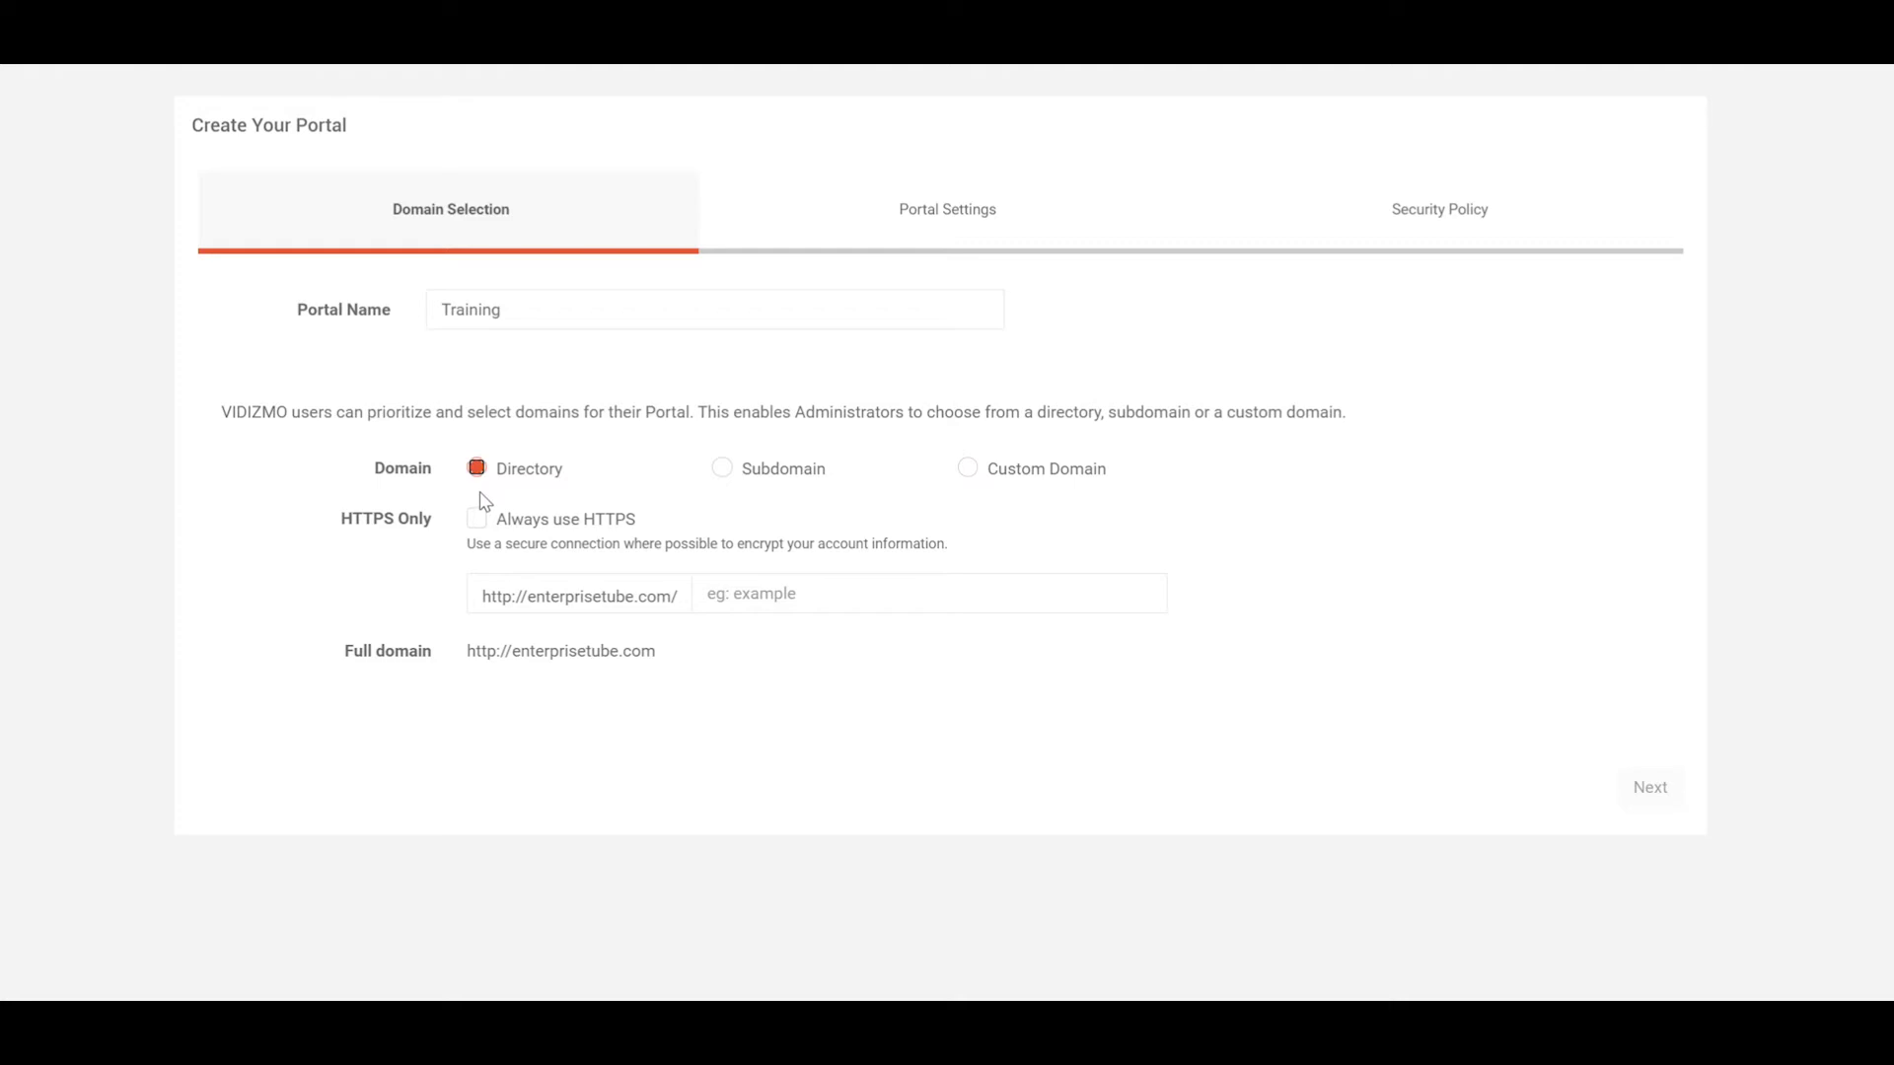
pyautogui.click(721, 468)
pyautogui.write('evi')
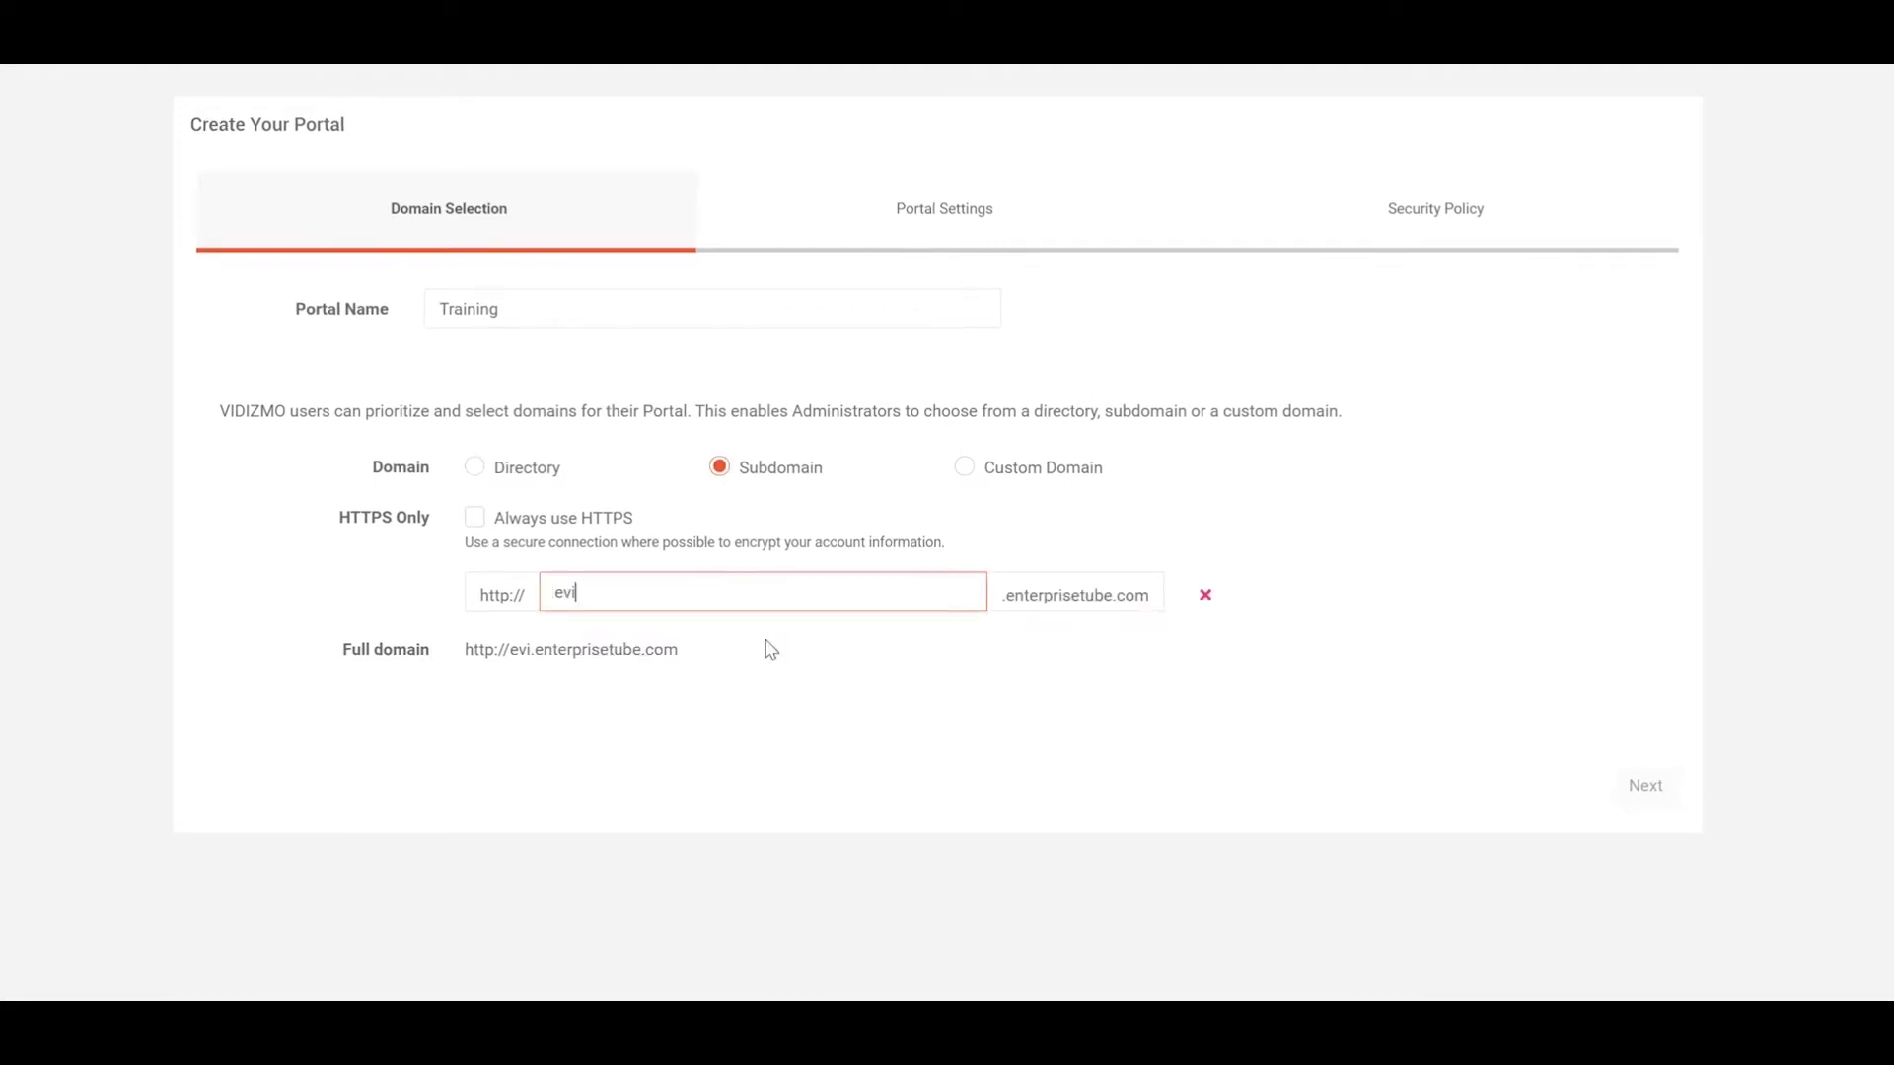
pyautogui.write('de')
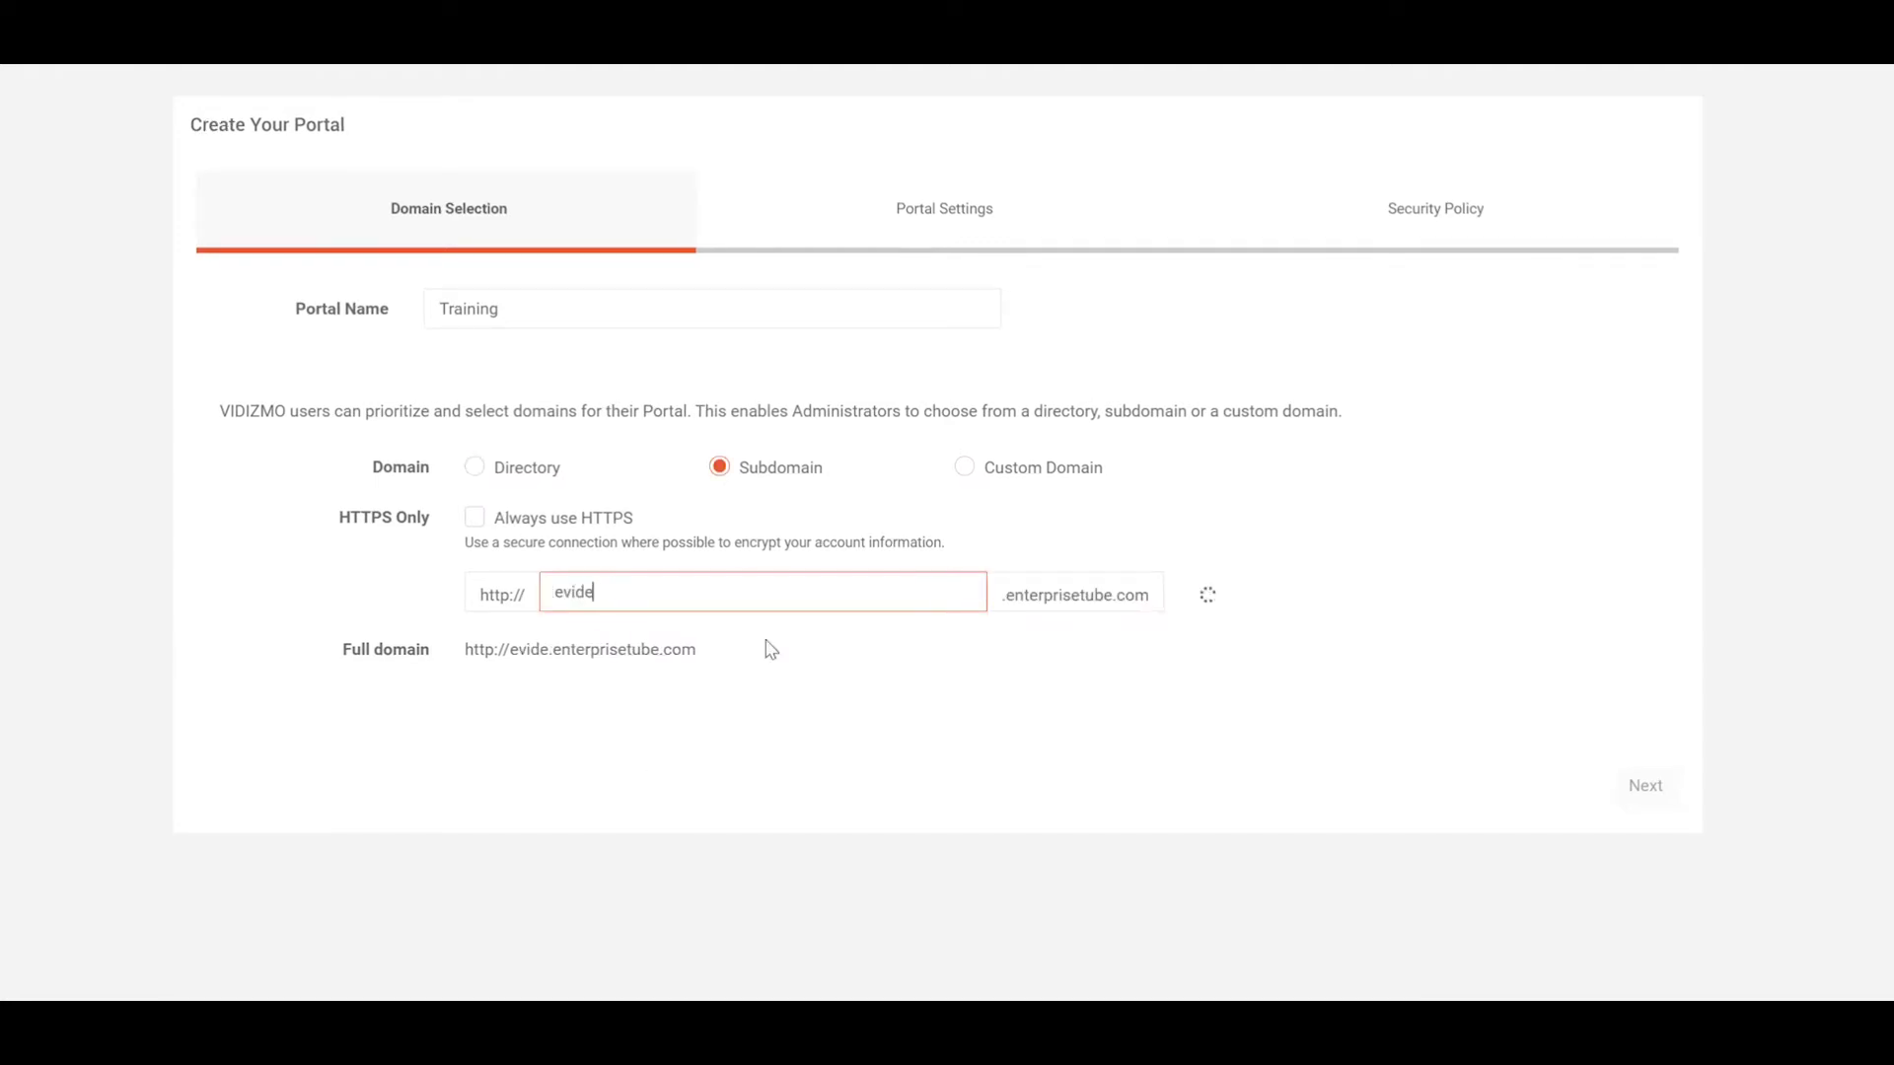
pyautogui.write('ncemanagement')
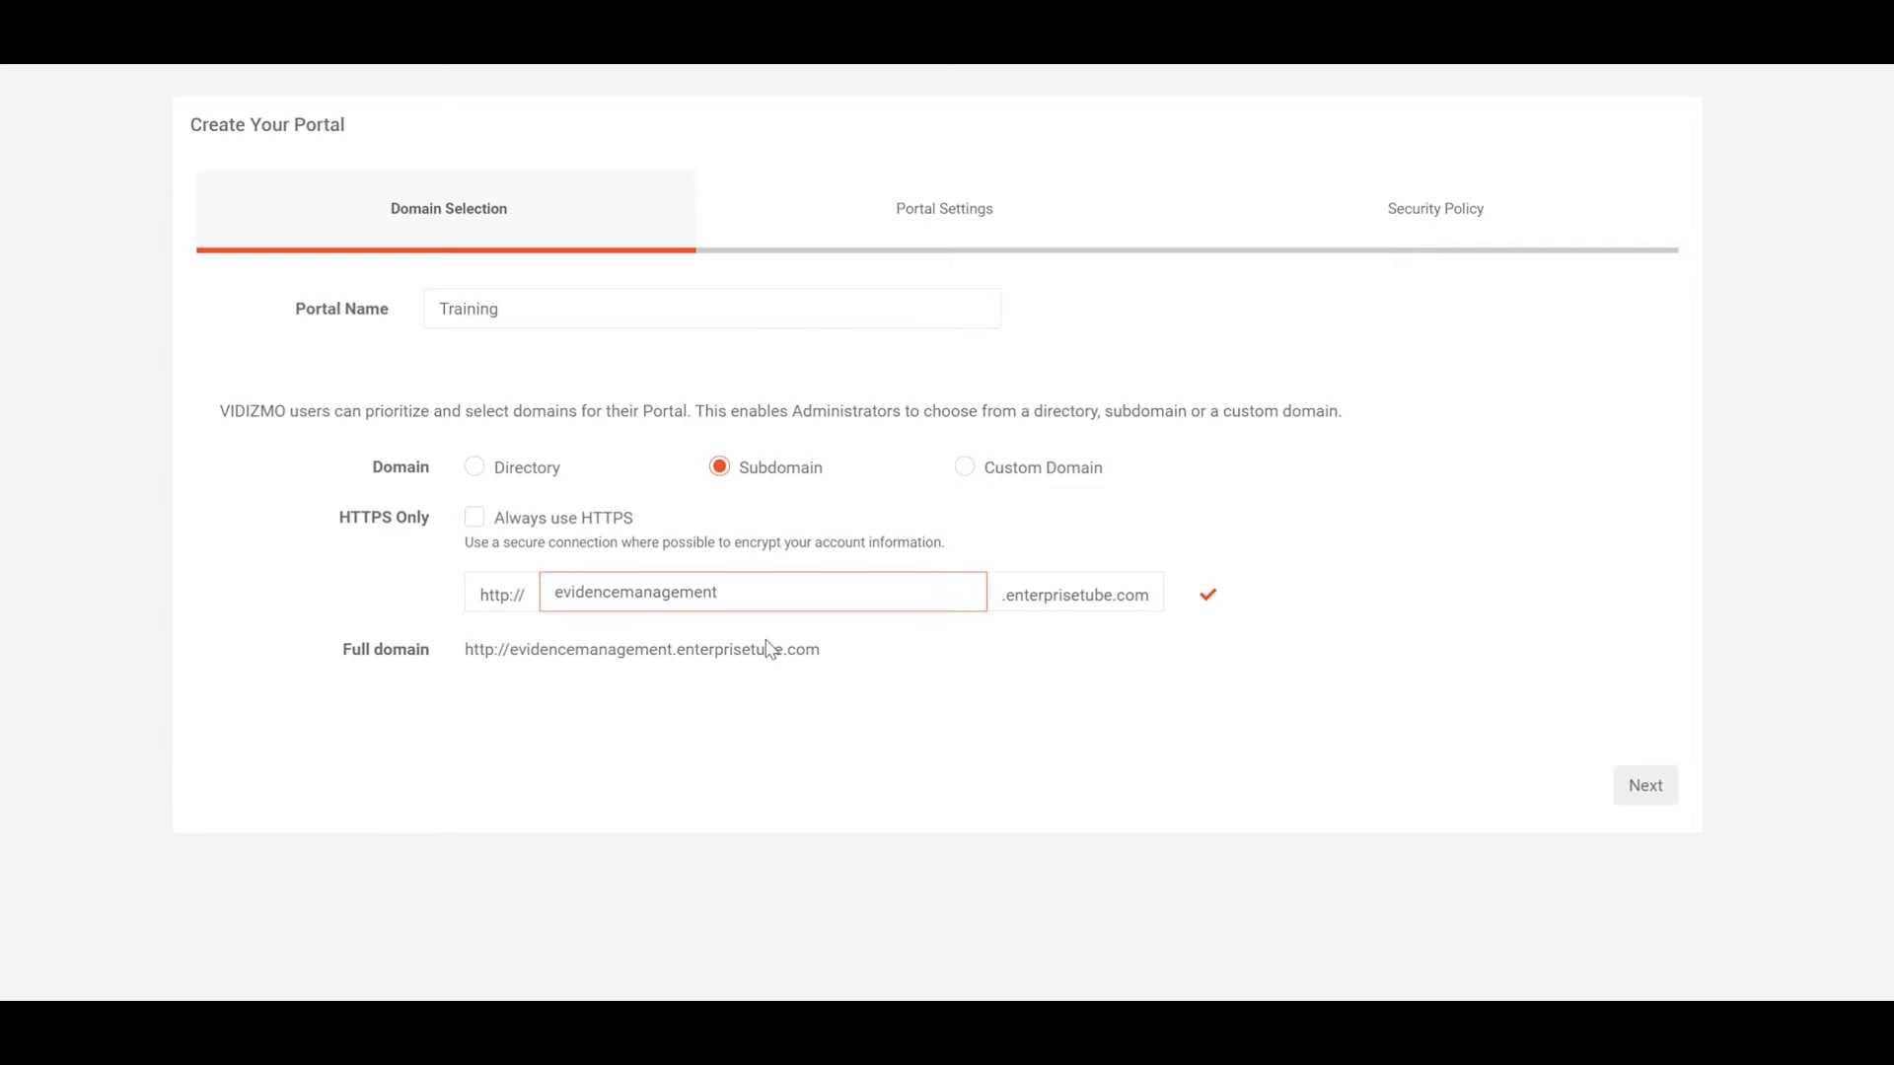
# - Fill in Training as the portal name again, enforce HTTPS for the domain, and proceed to the portal settings
pyautogui.hotkey('ctrl', 'a')
pyautogui.write('training')
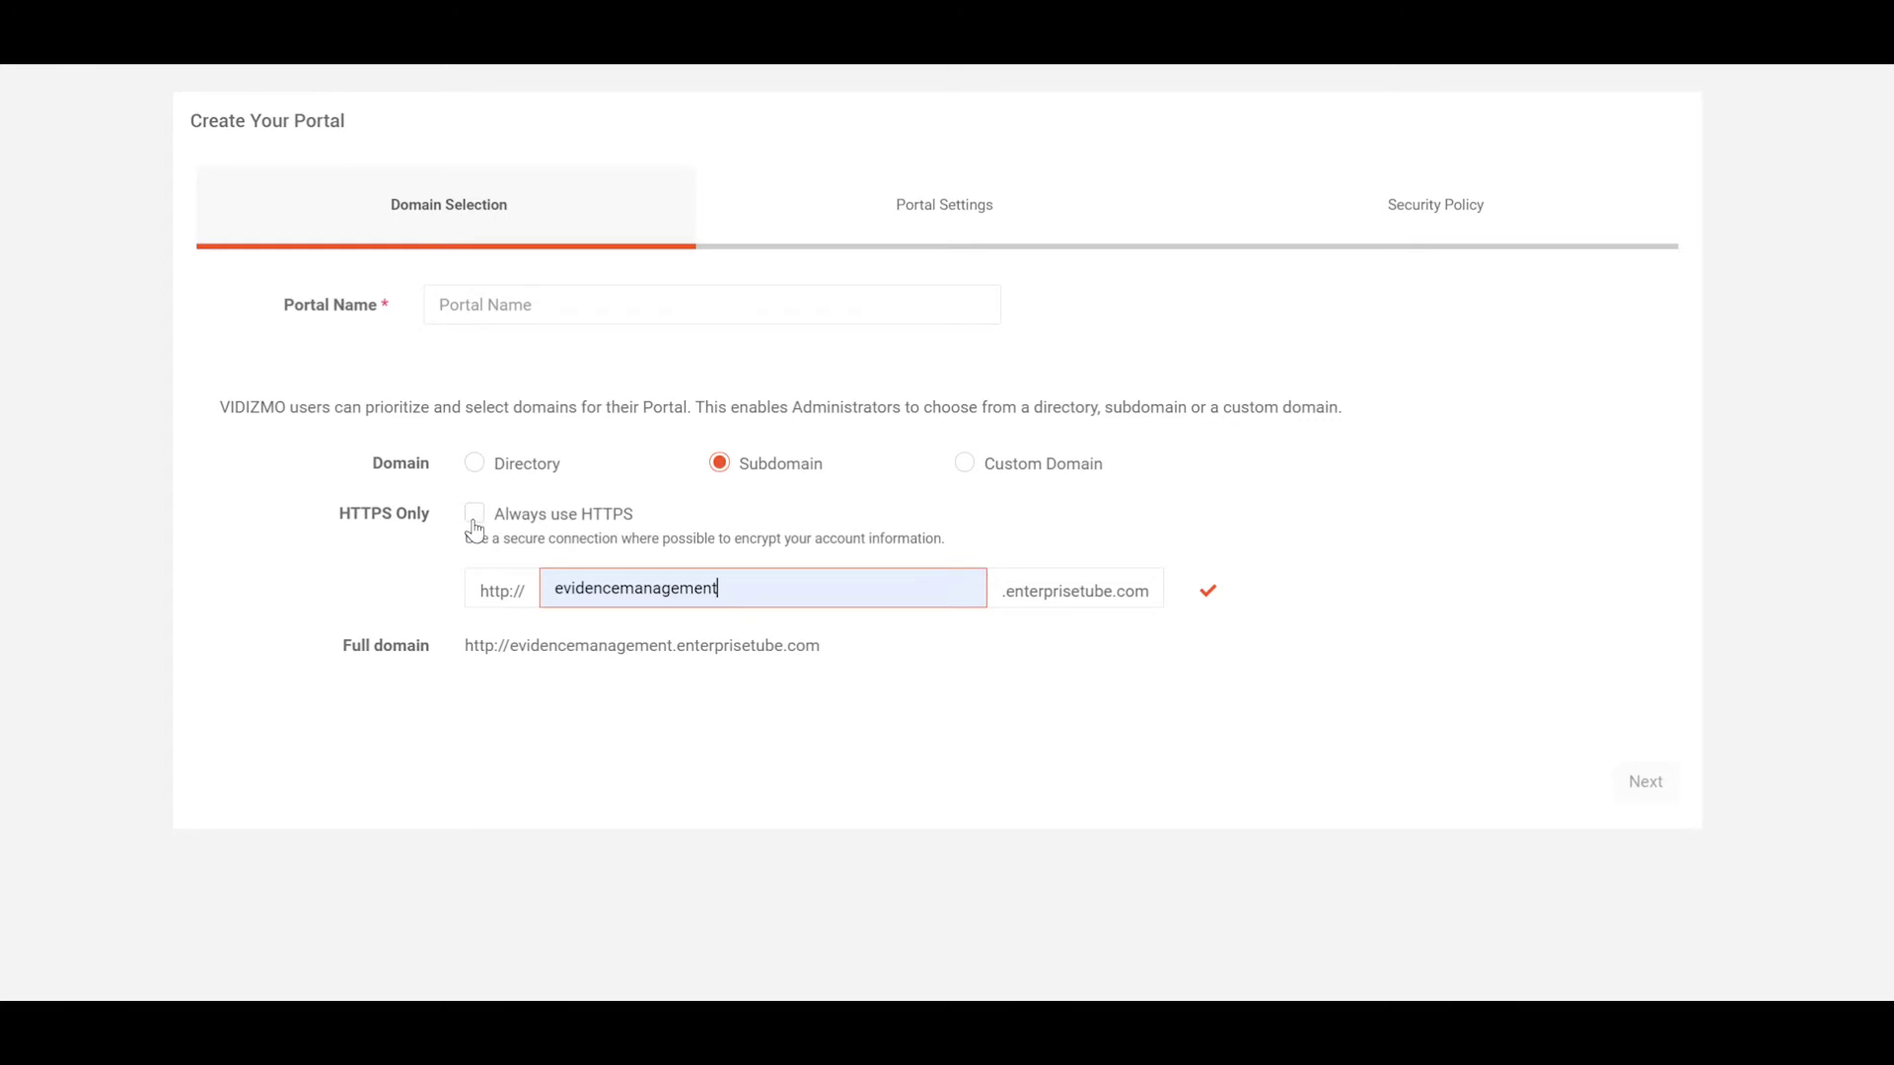
pyautogui.click(475, 515)
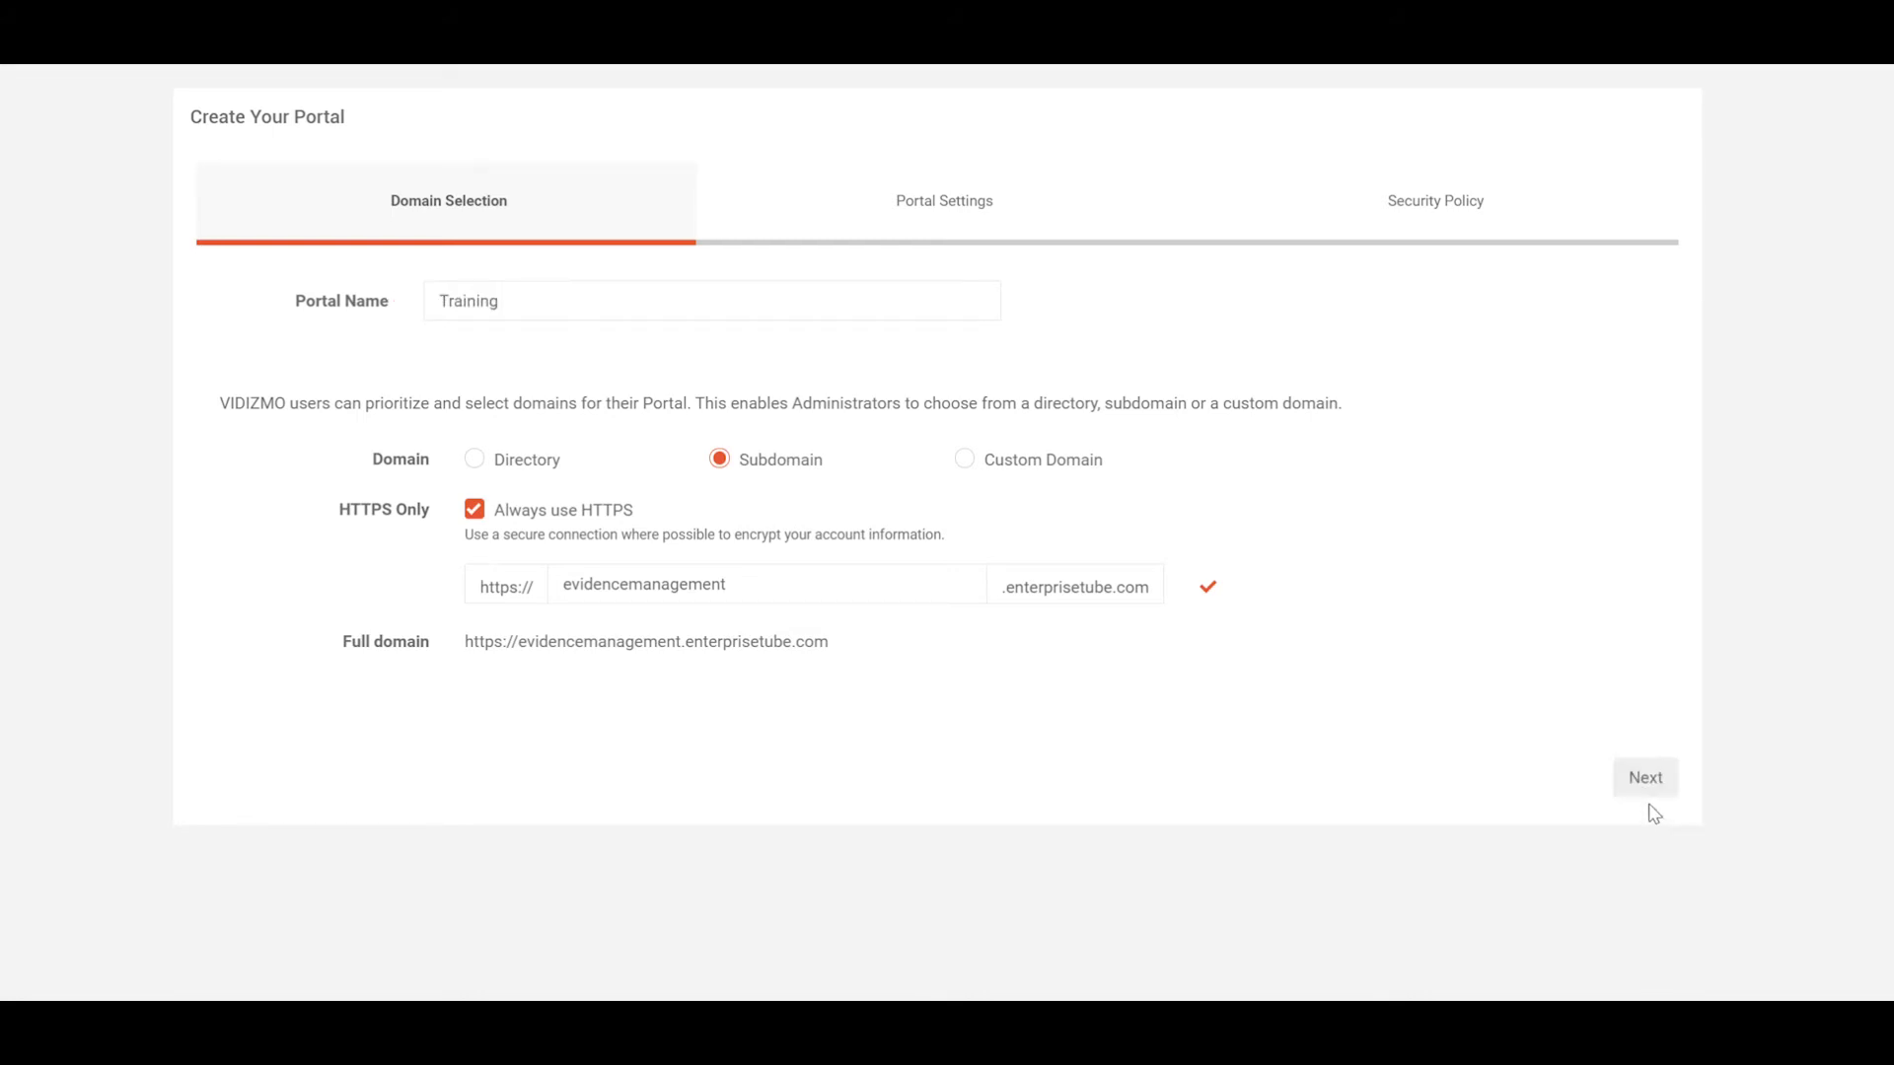
pyautogui.click(1645, 791)
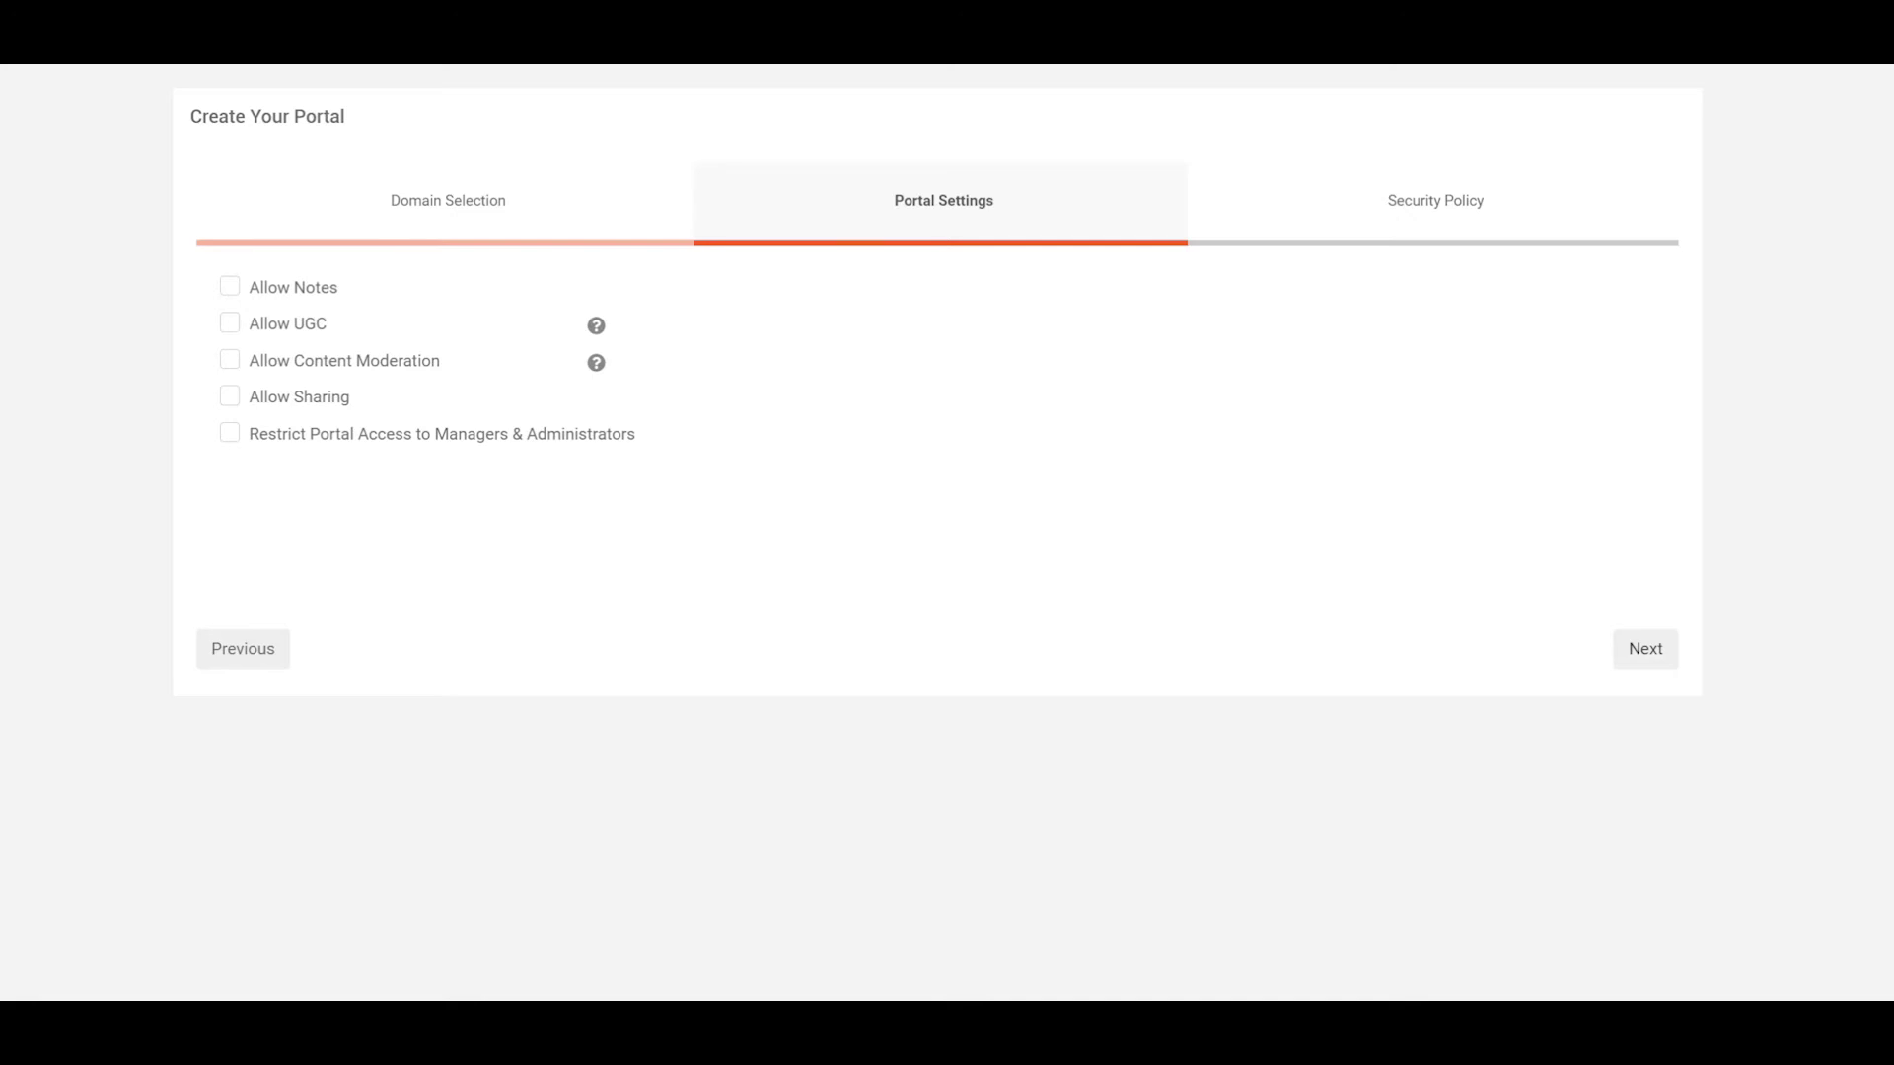
# - Enable notes, UGC, content moderation, sharing and restricted access to managers and administrators, and proceed to the security policy
pyautogui.click(229, 290)
pyautogui.click(228, 324)
pyautogui.click(230, 371)
pyautogui.click(230, 398)
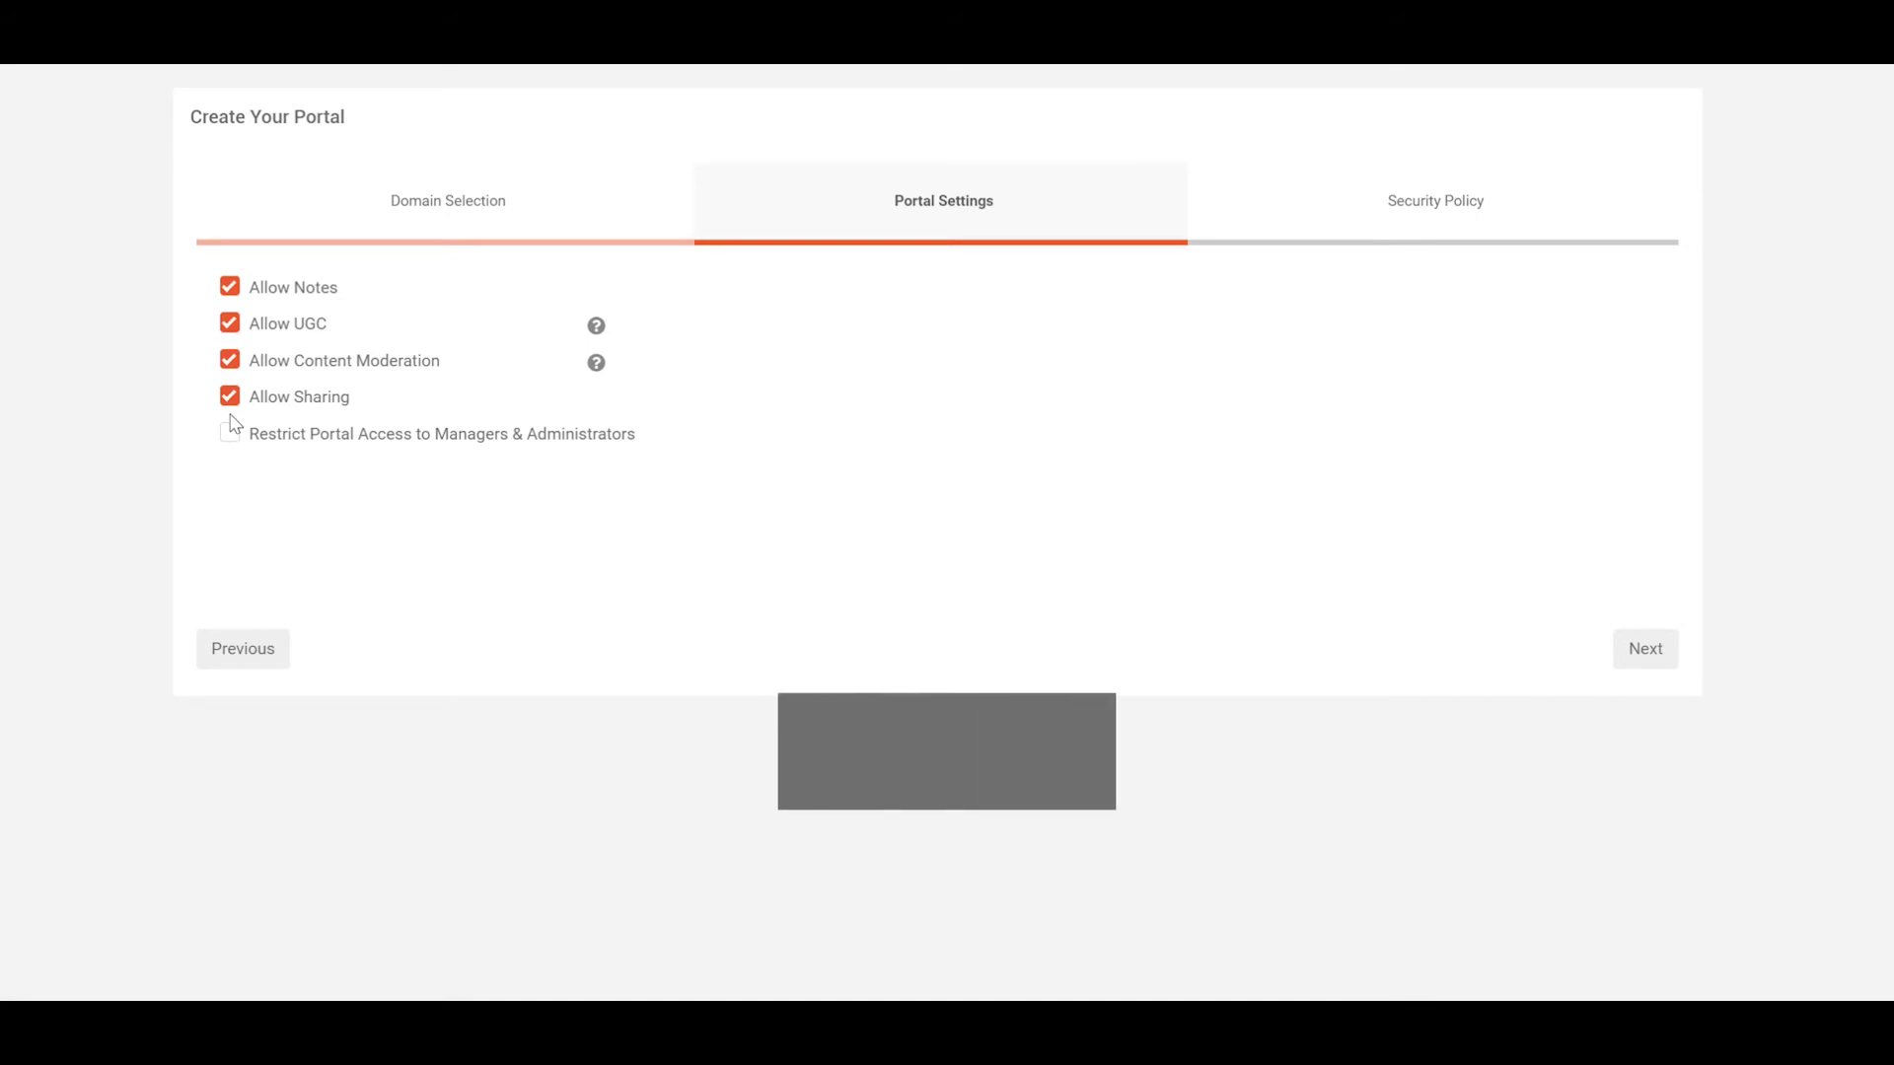
pyautogui.click(229, 438)
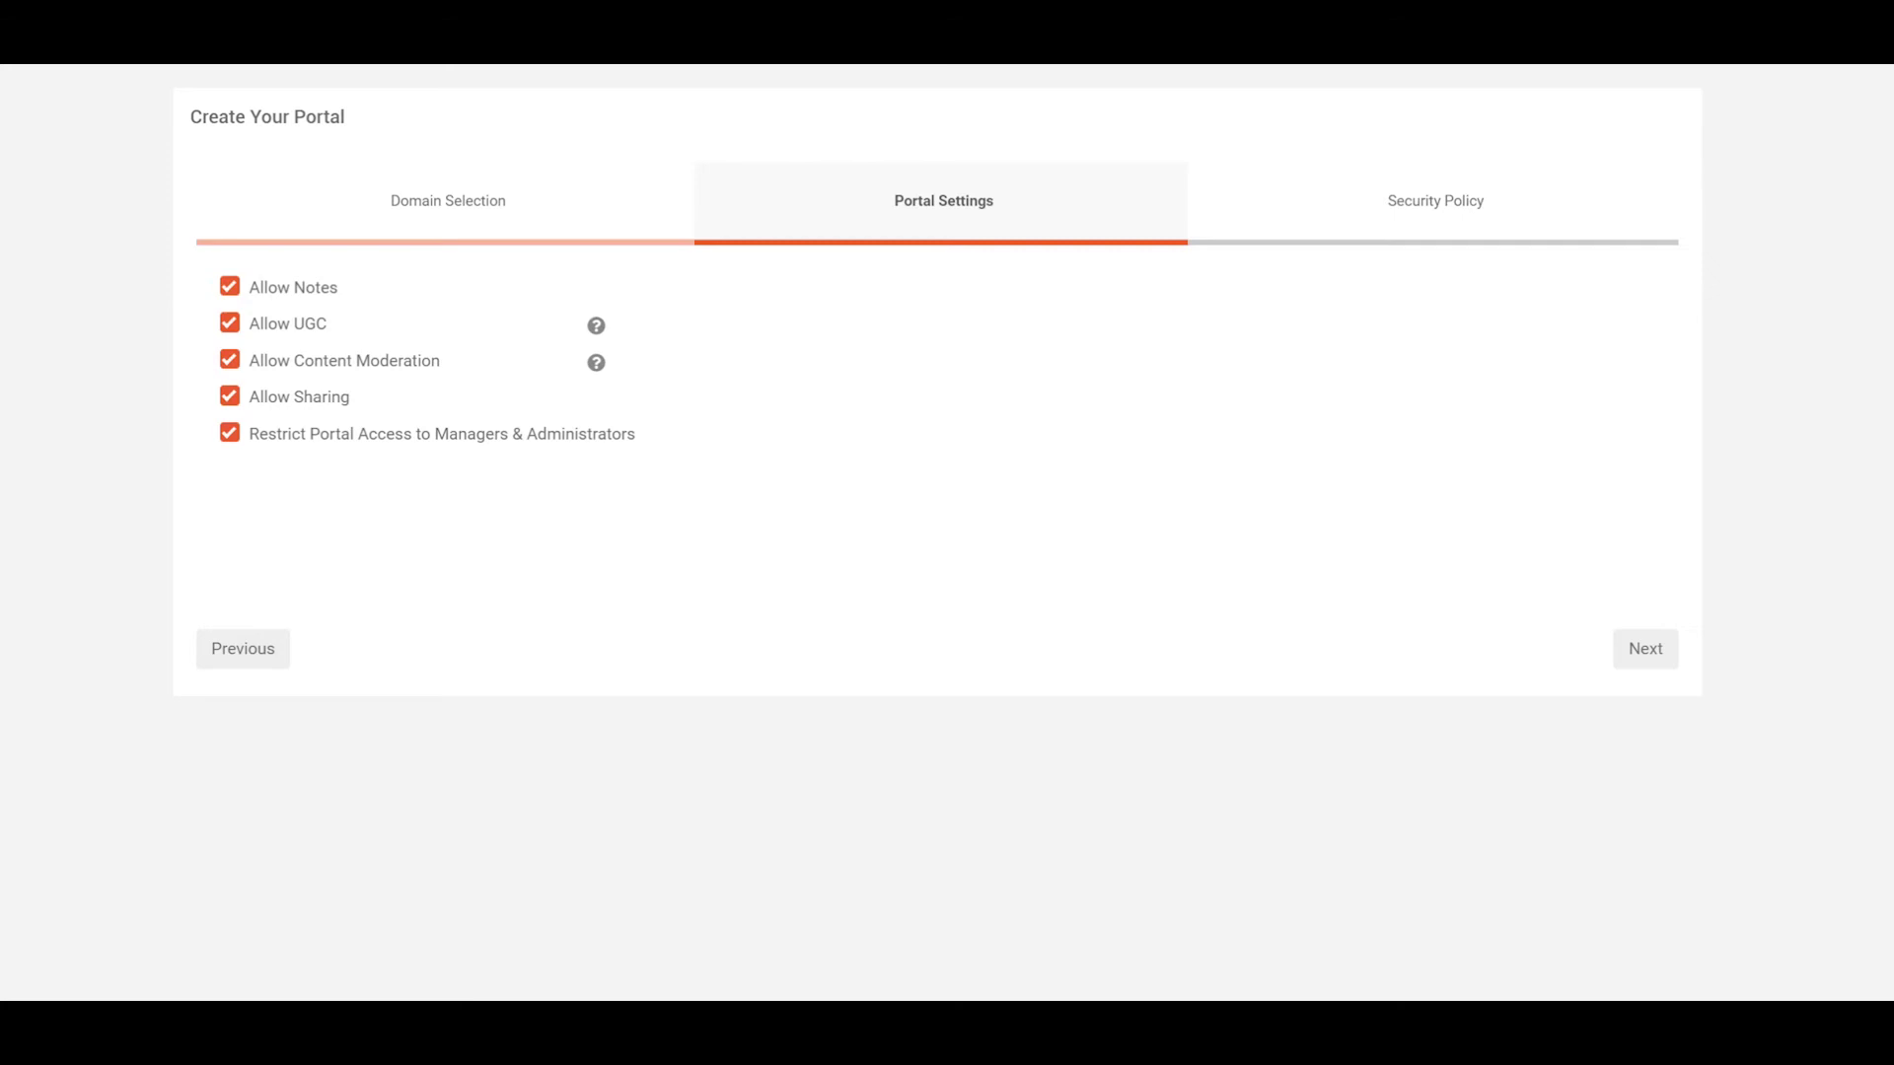
pyautogui.click(1665, 666)
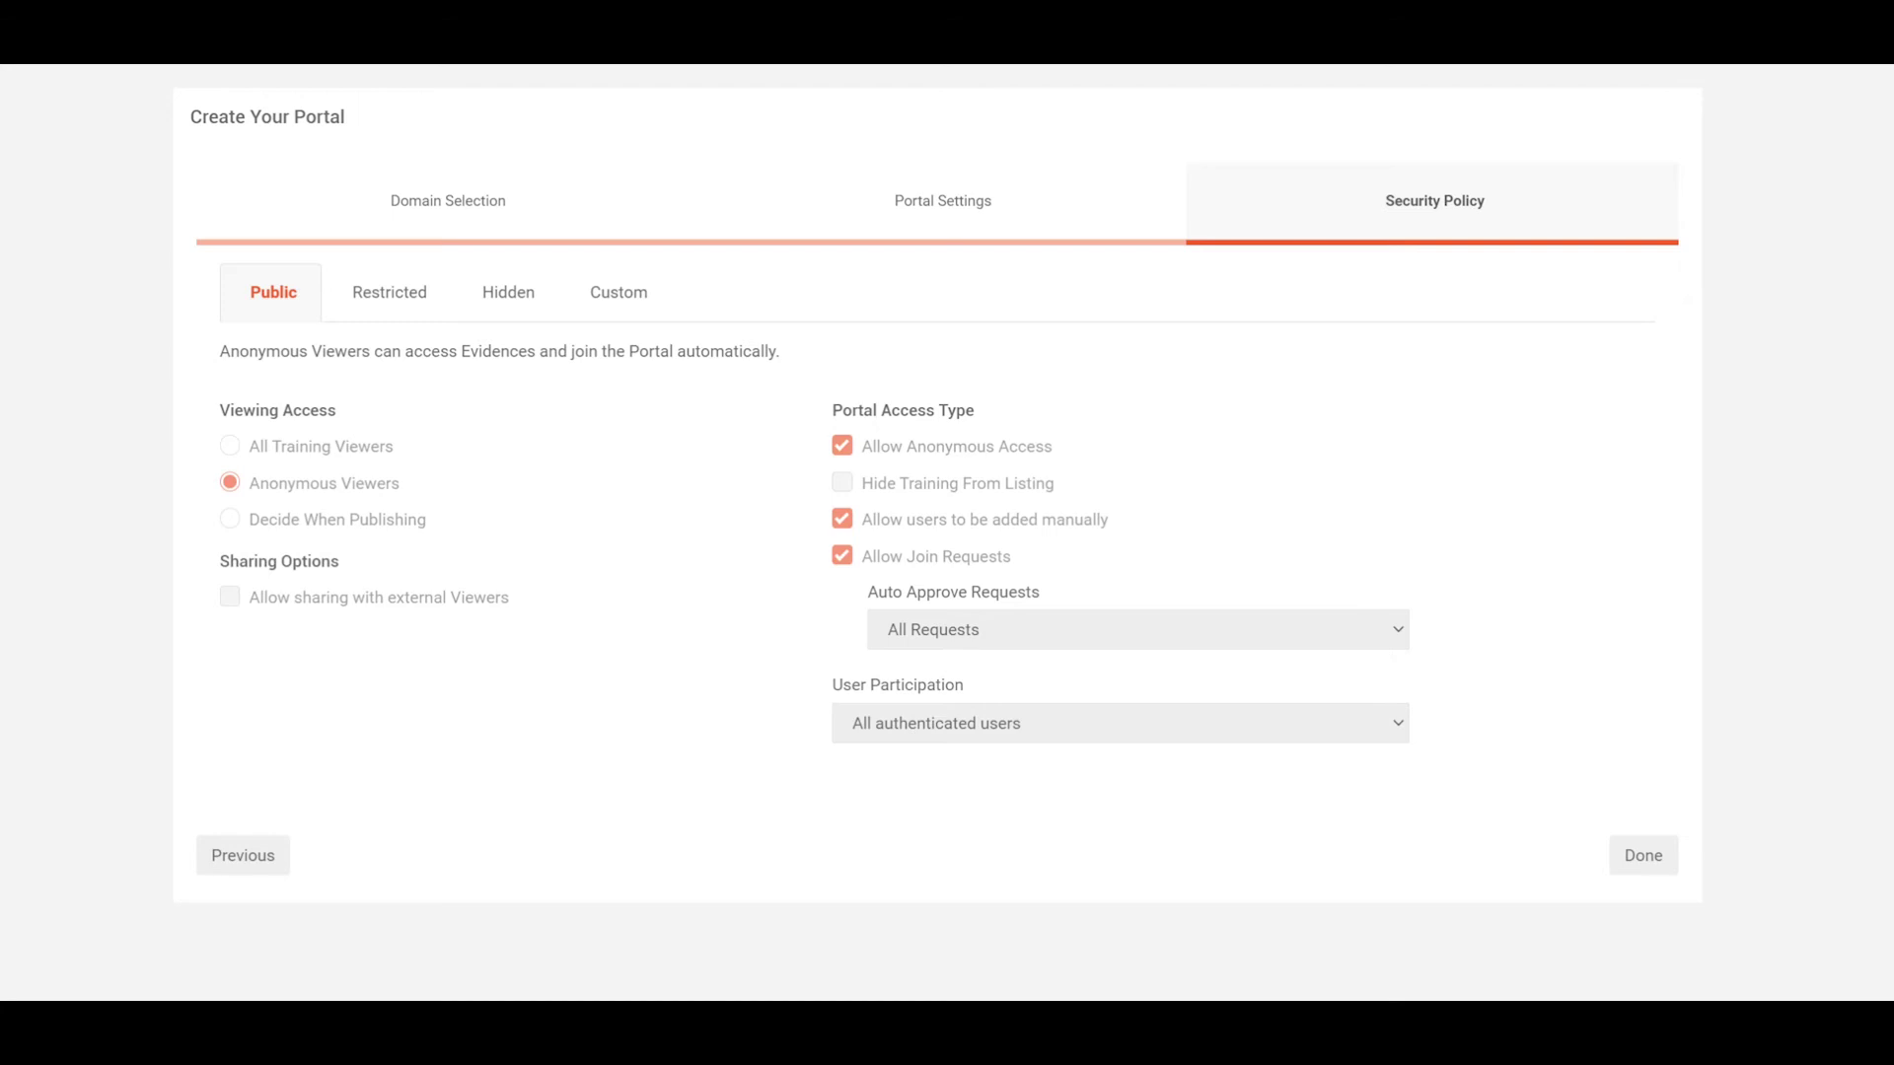
# - Compare the Public, Restricted, Hidden and Custom security policies, select Custom, and finish creating the portal
pyautogui.click(393, 315)
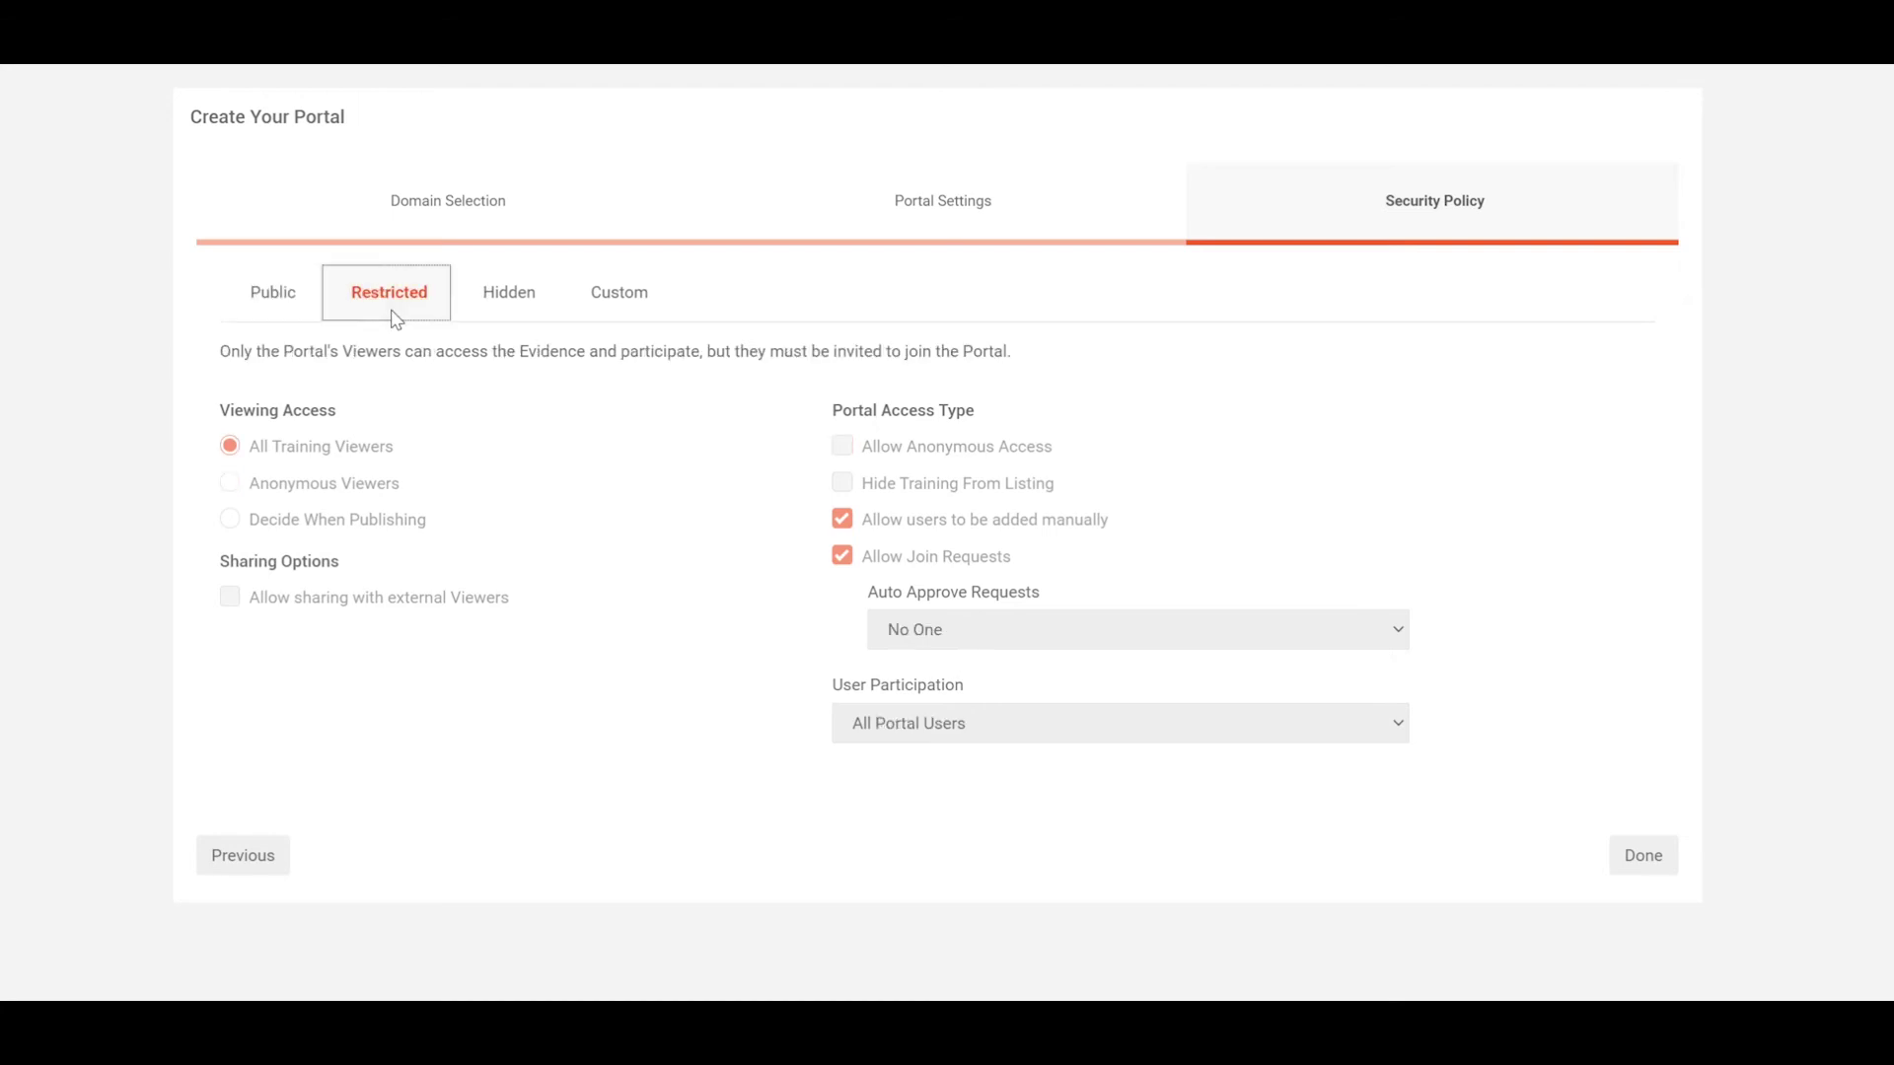
pyautogui.click(515, 317)
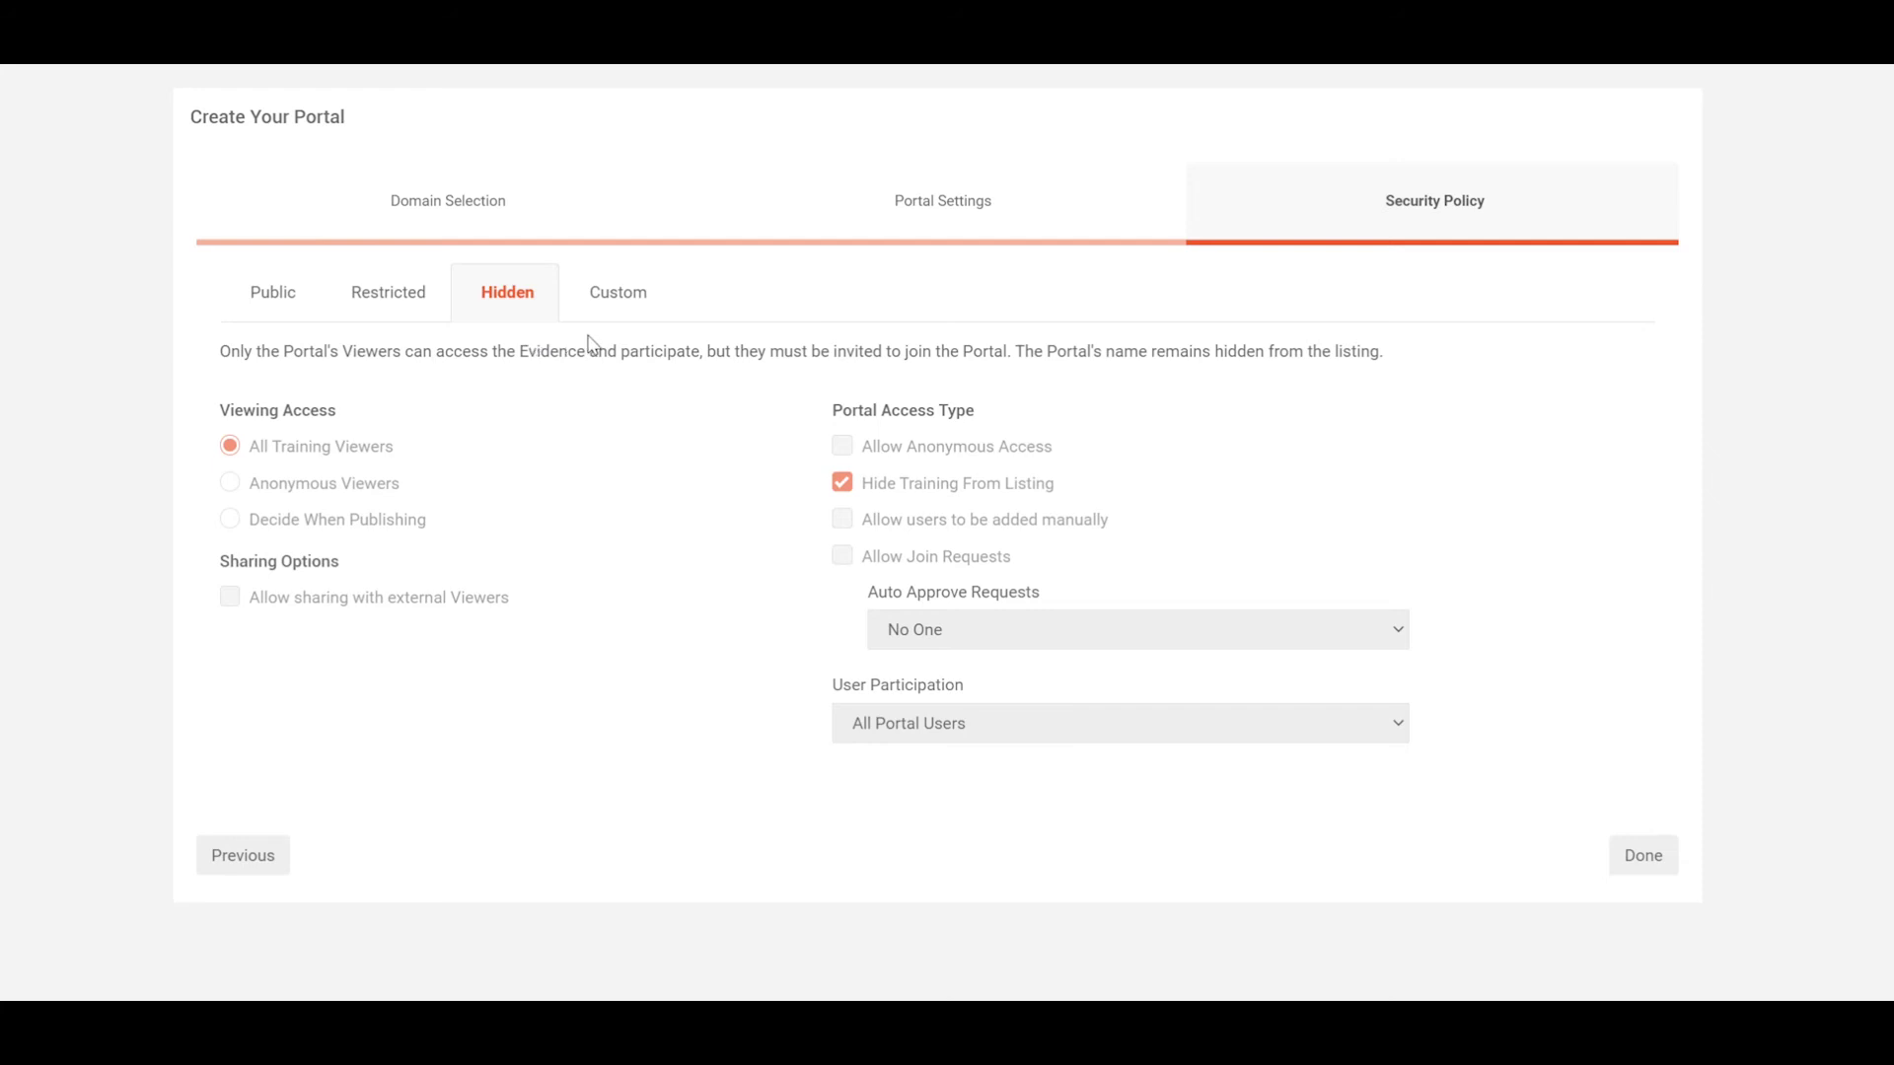
pyautogui.click(619, 318)
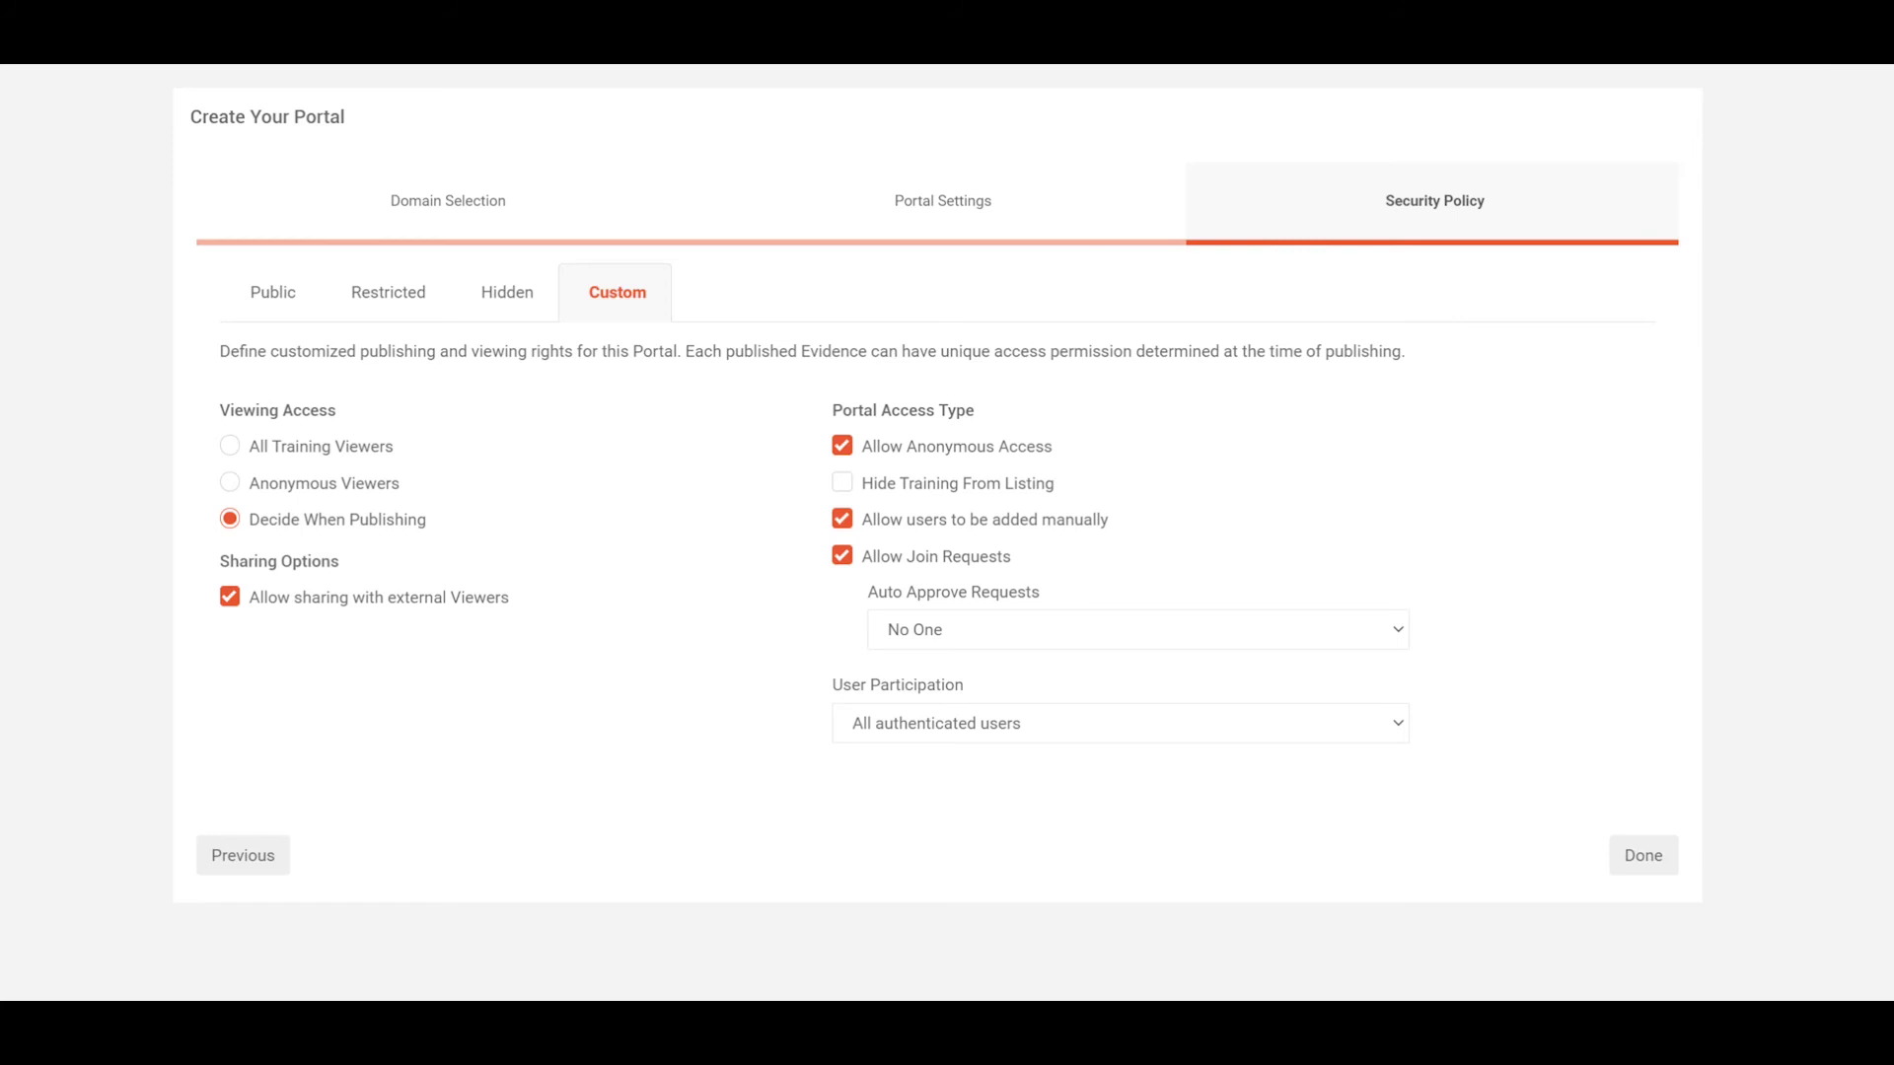
pyautogui.click(274, 313)
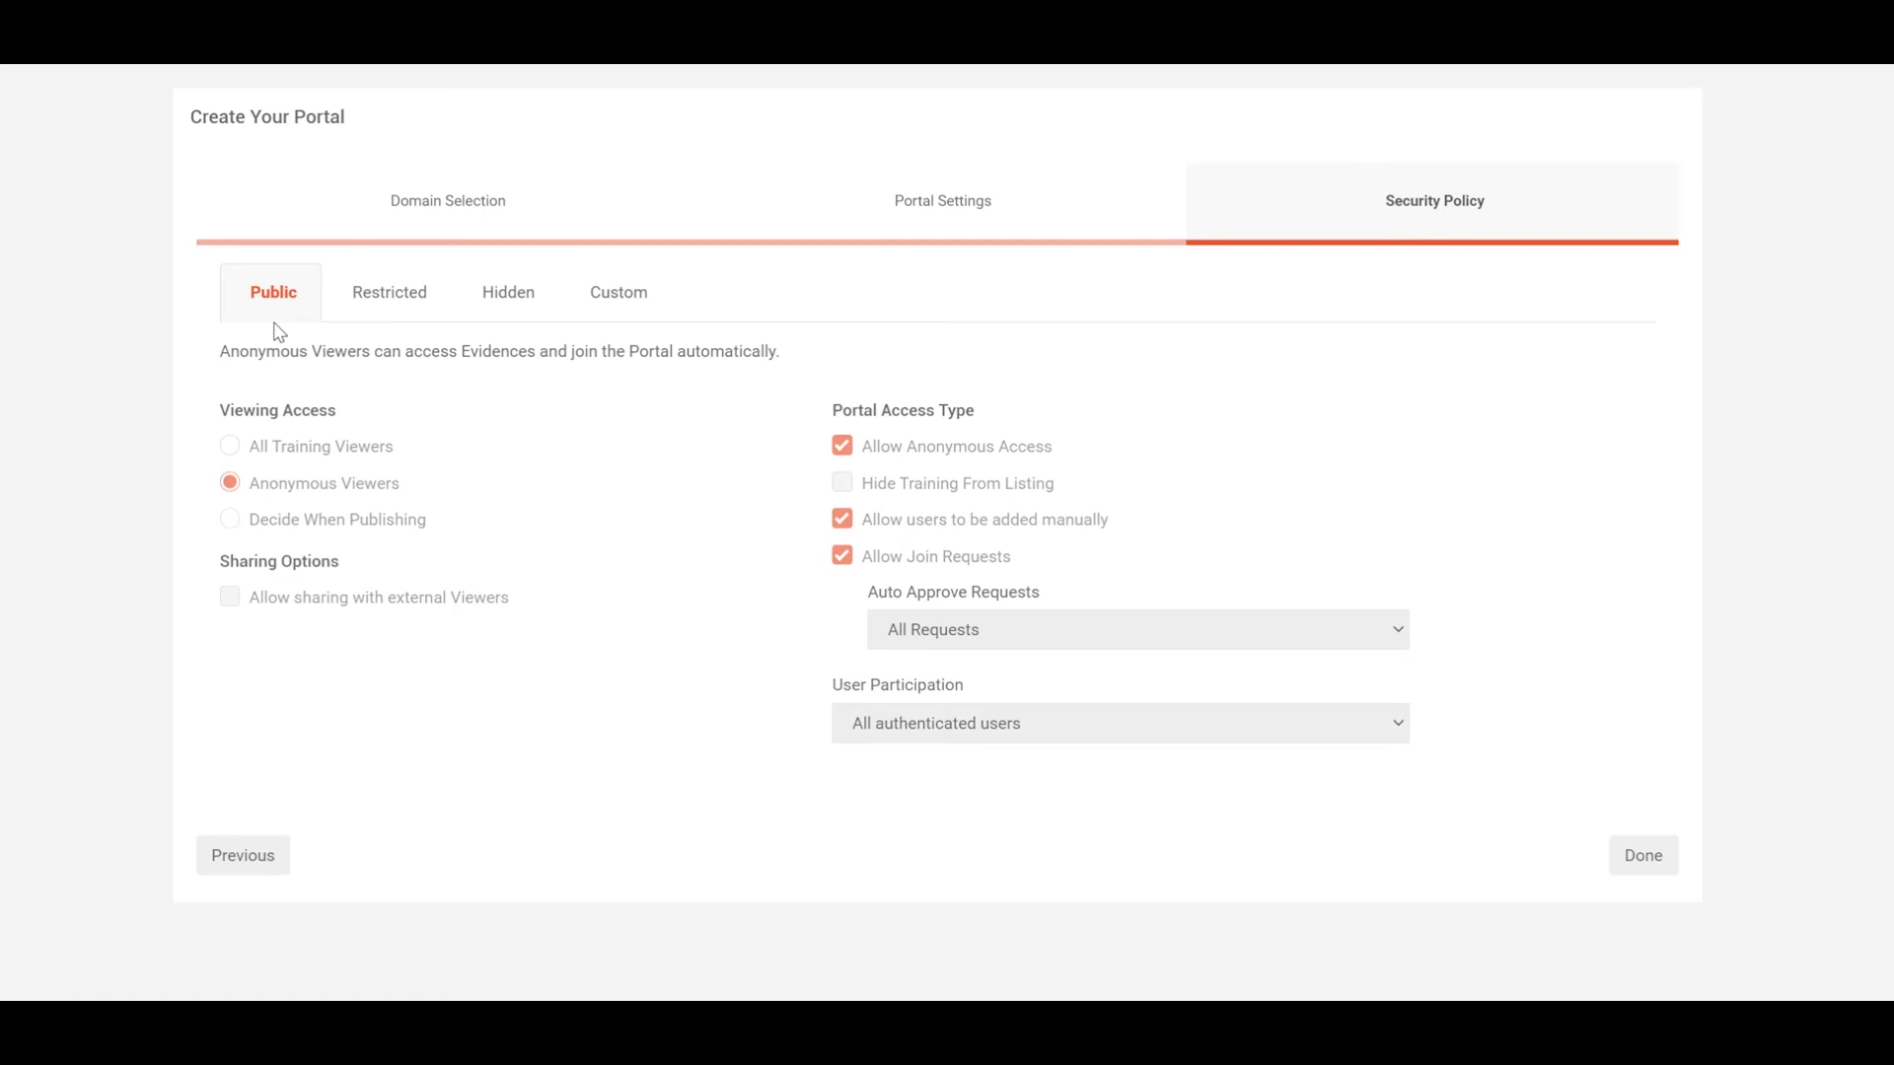
pyautogui.click(388, 327)
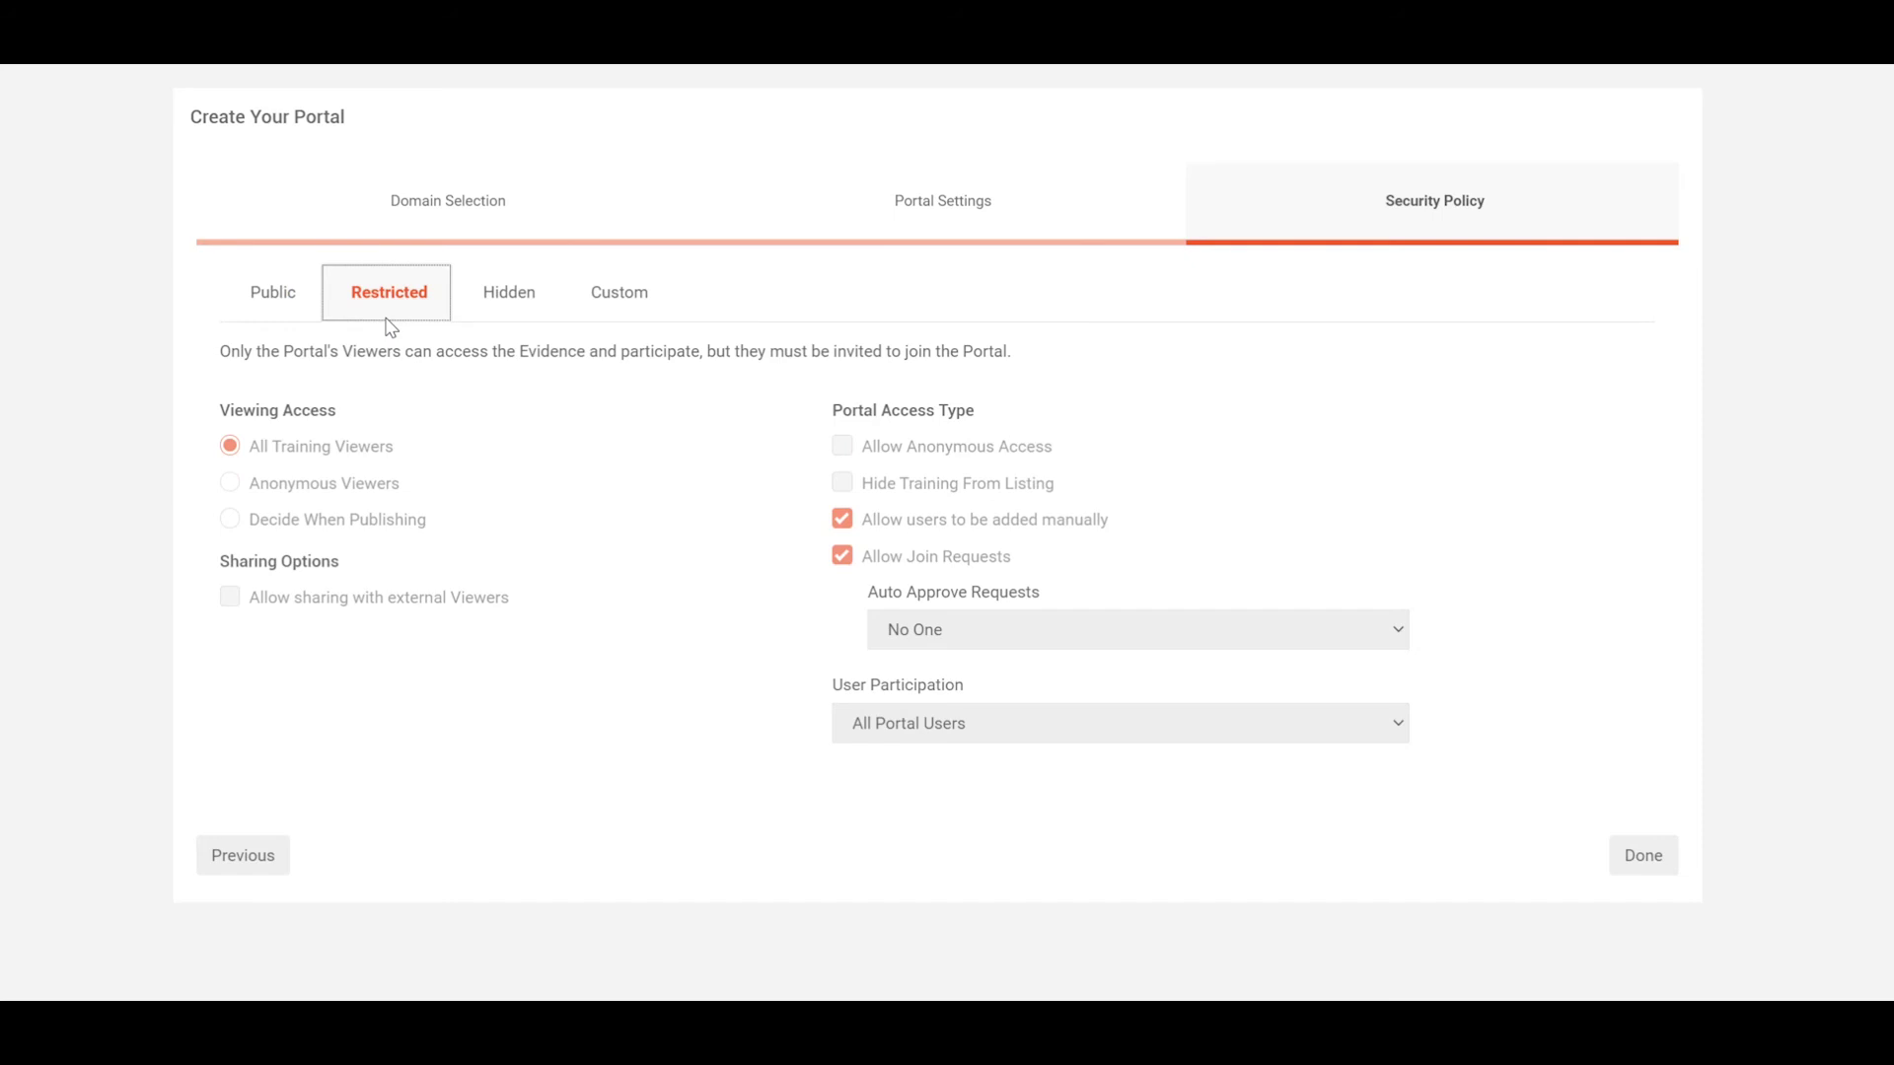
pyautogui.click(540, 323)
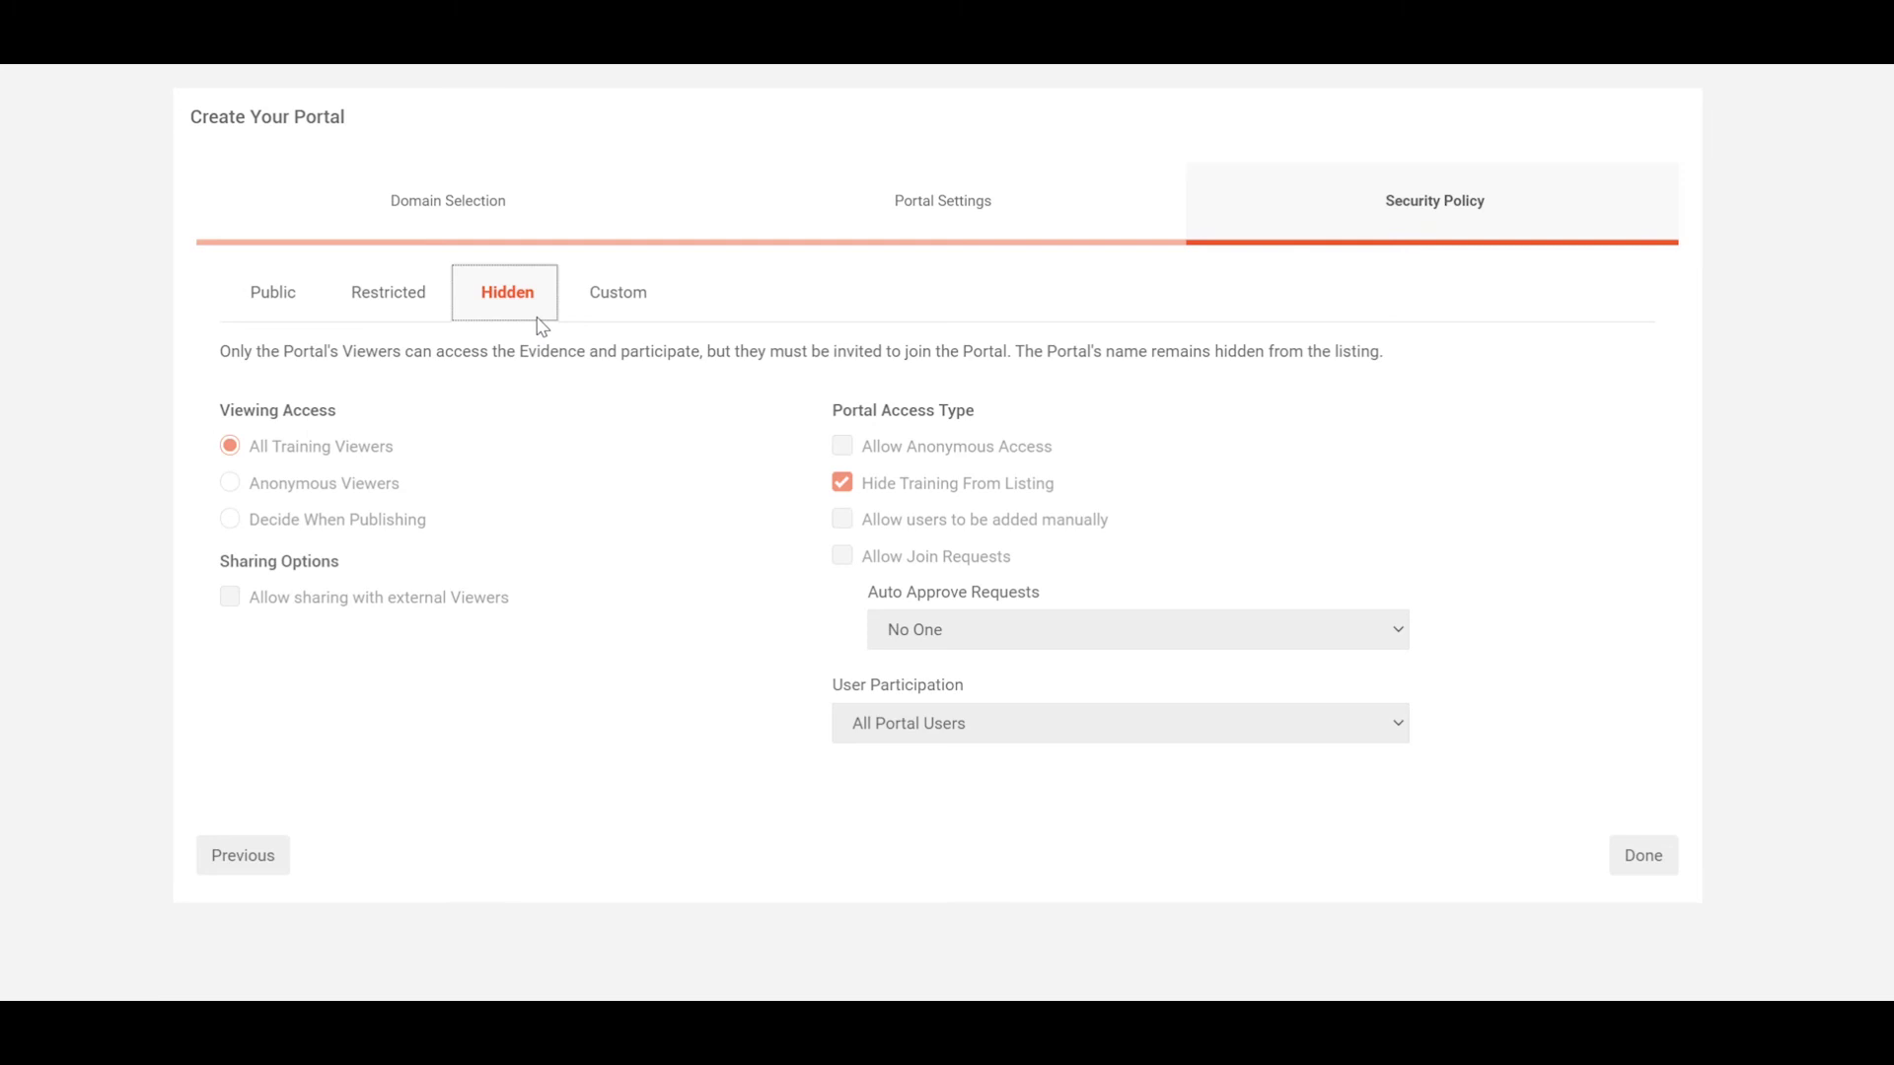
pyautogui.click(613, 323)
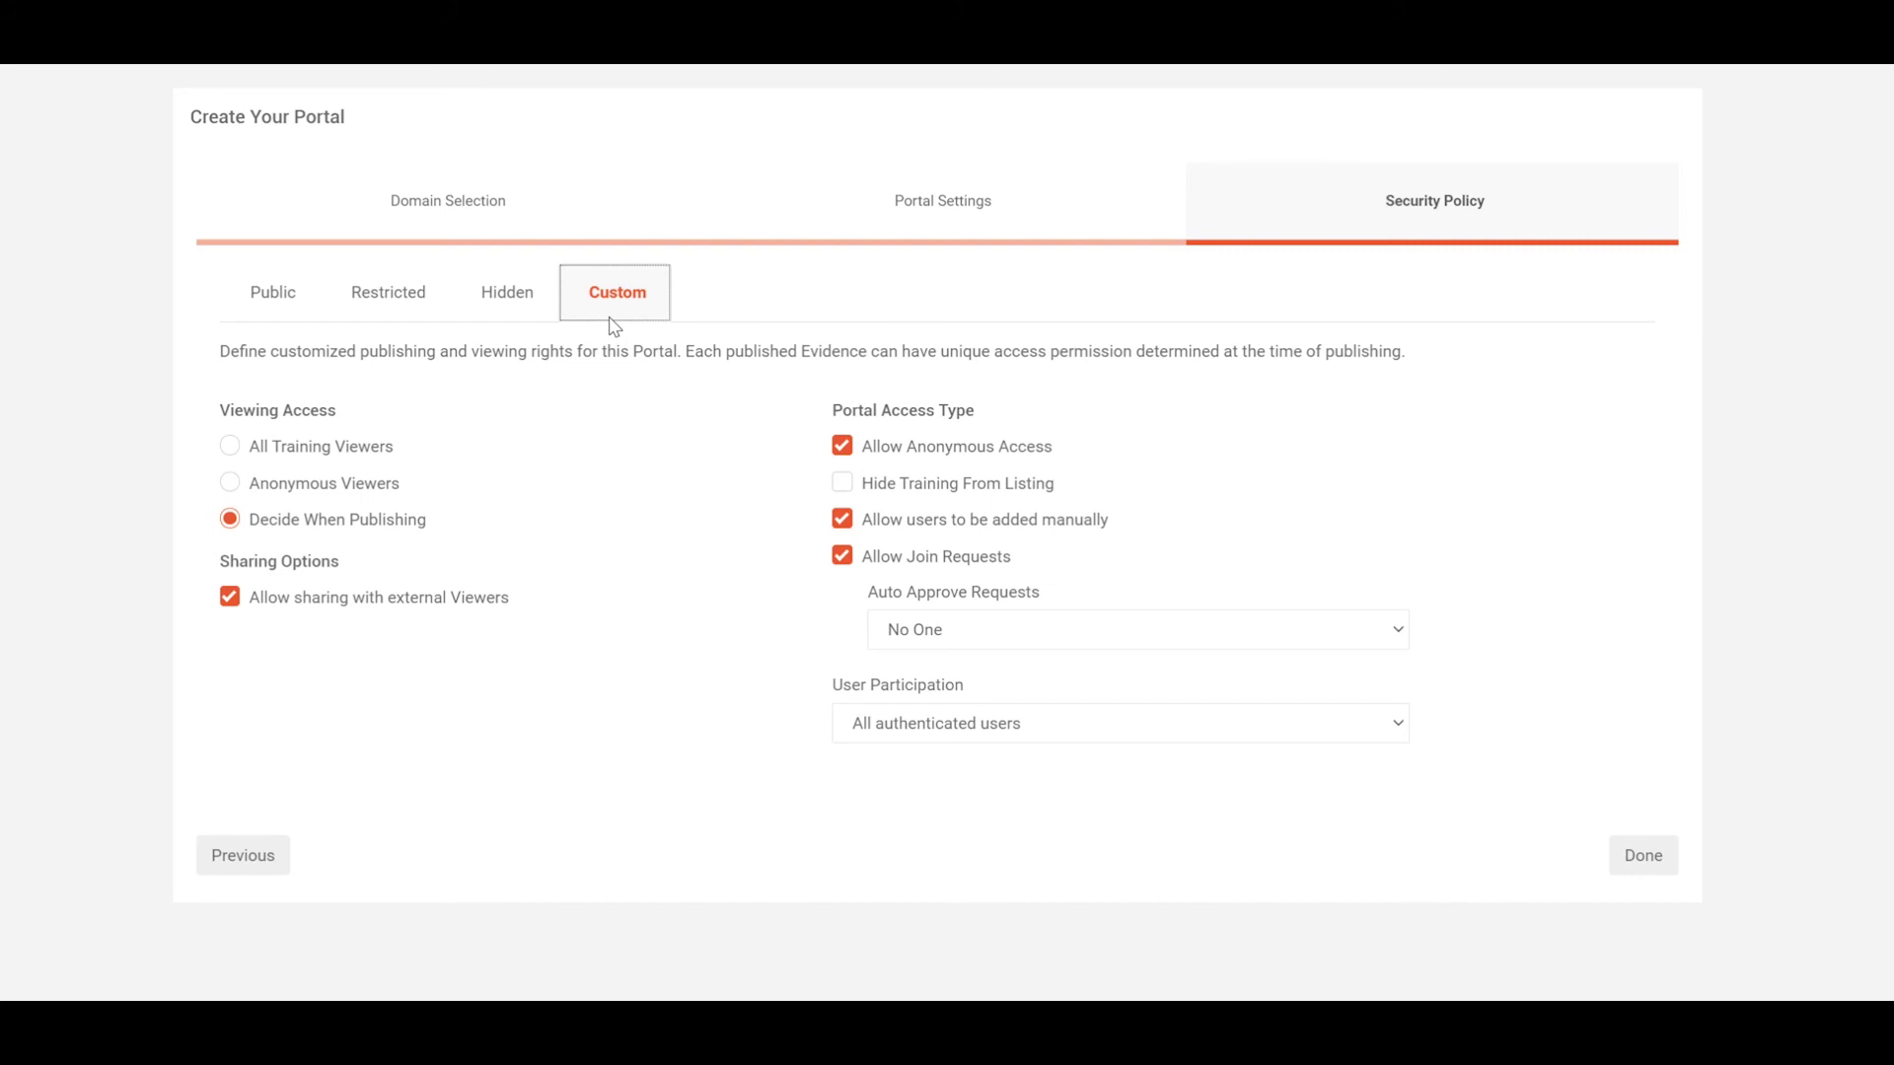
pyautogui.click(1647, 875)
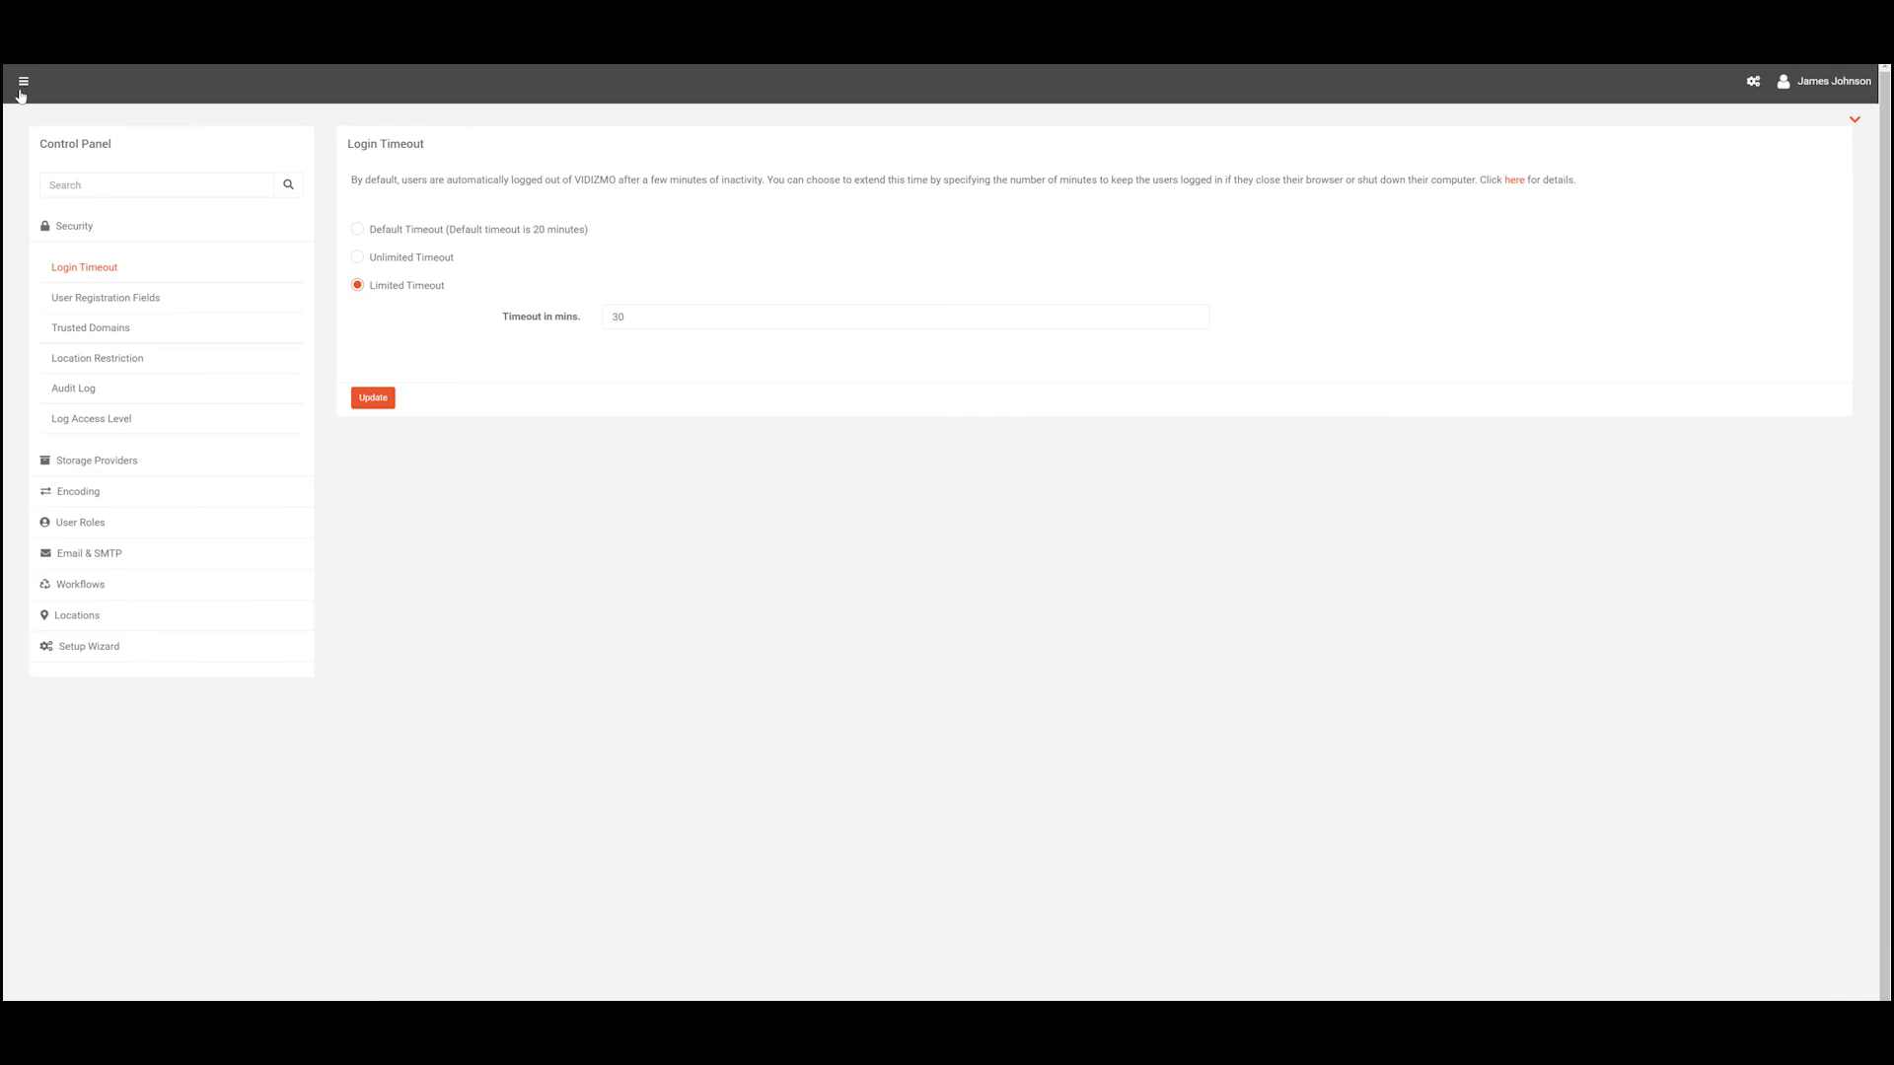
# - Open the list of all portals to check for the new Training portal
pyautogui.click(23, 81)
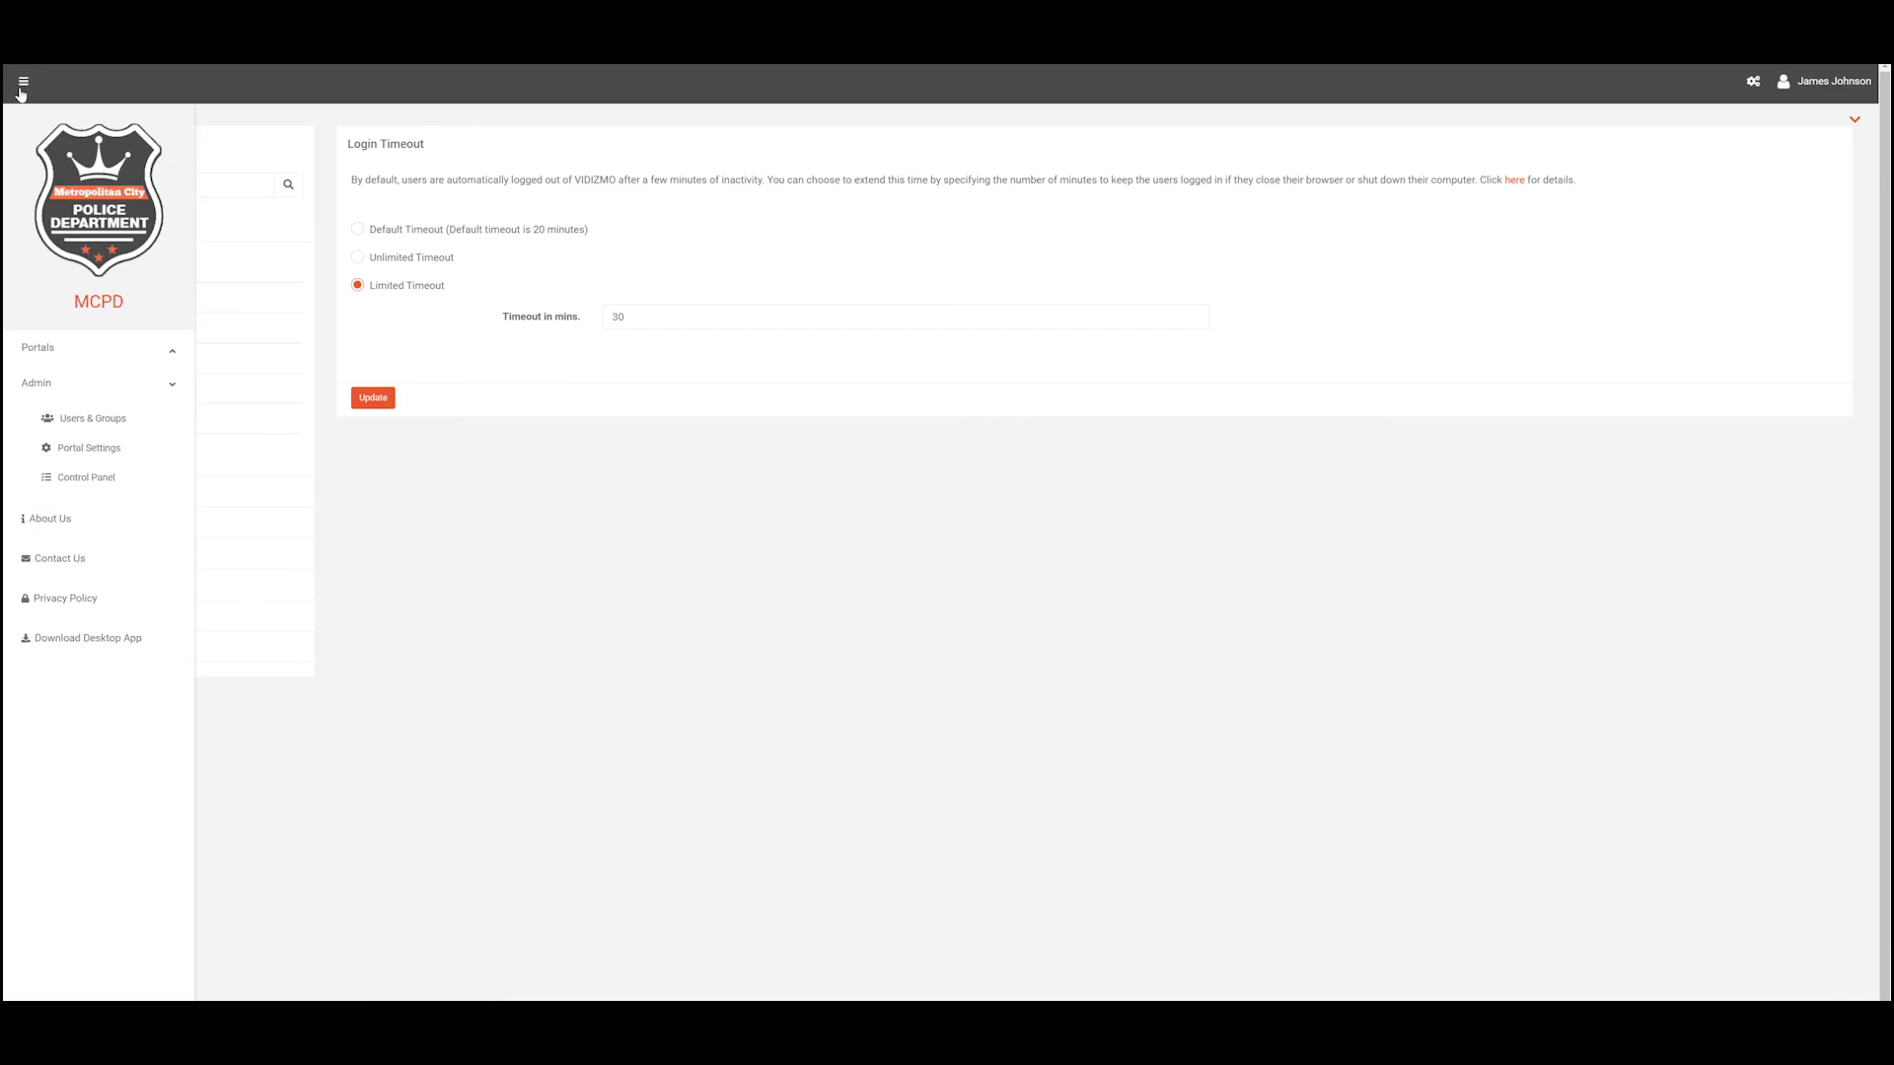
pyautogui.click(51, 352)
pyautogui.click(78, 431)
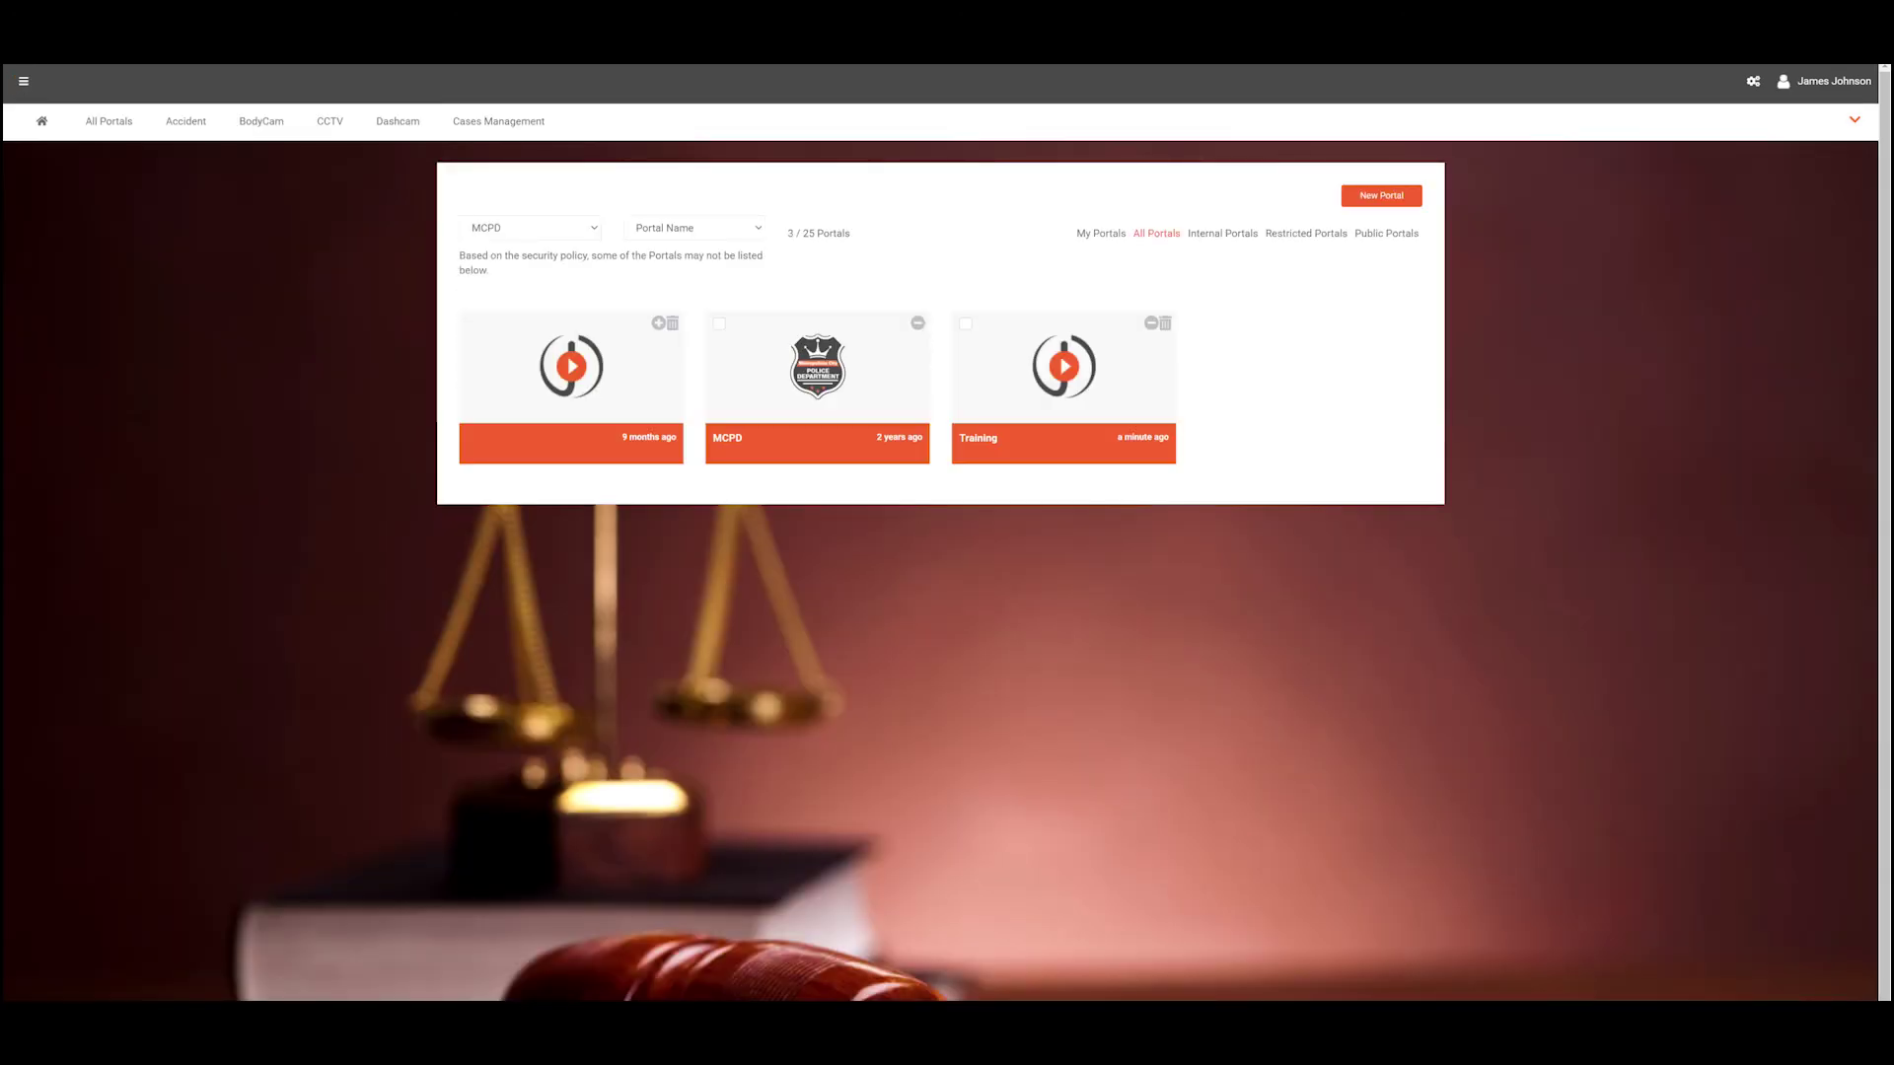